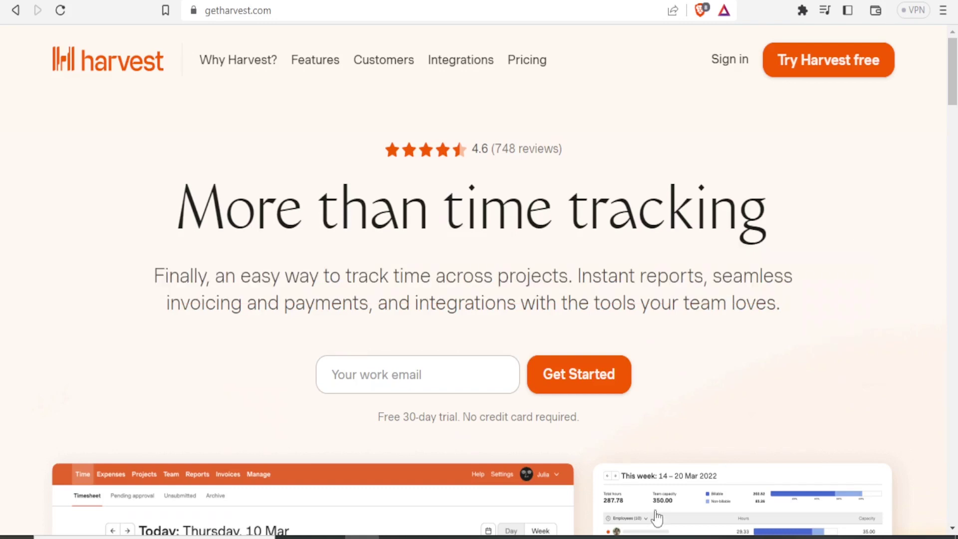
Scroll through the Harvest home page.
{"action": "left_click_drag", "start_coordinate": [954, 79], "coordinate": [954, 187]}
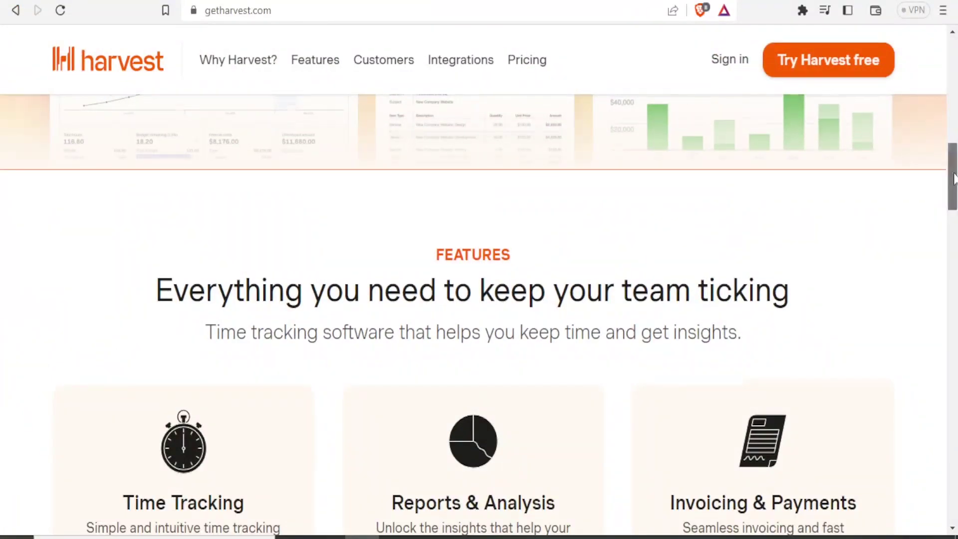
{"action": "left_click_drag", "start_coordinate": [954, 179], "coordinate": [954, 276]}
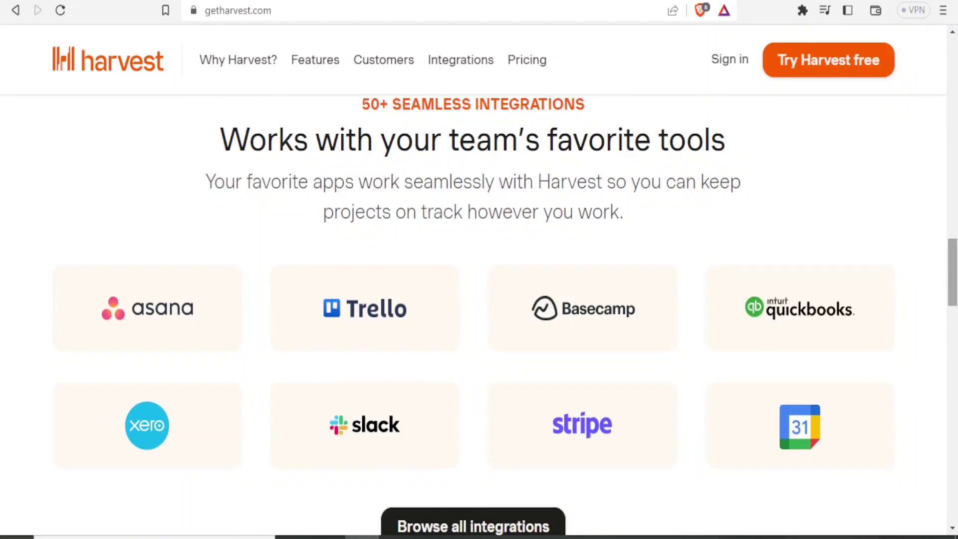
{"action": "left_click_drag", "start_coordinate": [954, 276], "coordinate": [954, 279]}
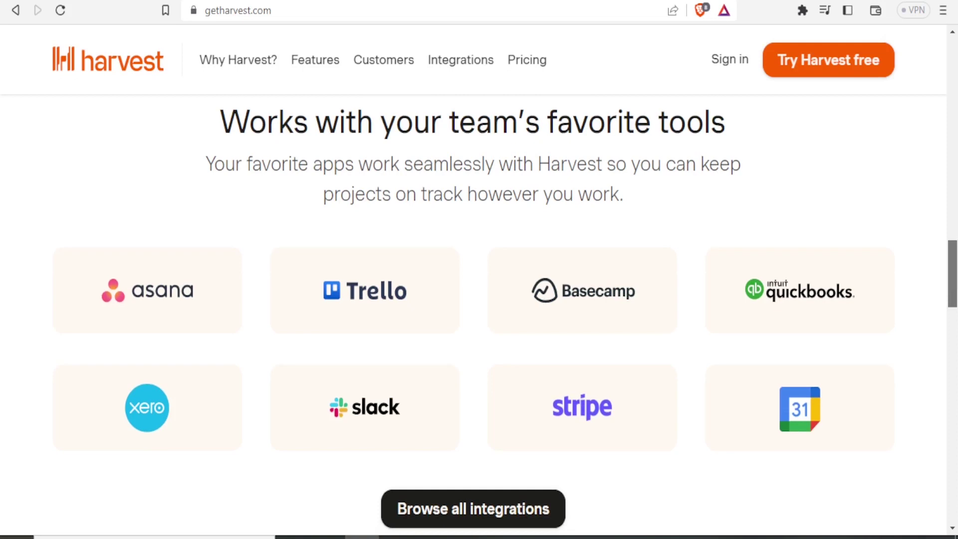
{"action": "scroll", "coordinate": [479, 310], "scroll_direction": "down", "scroll_amount": 2}
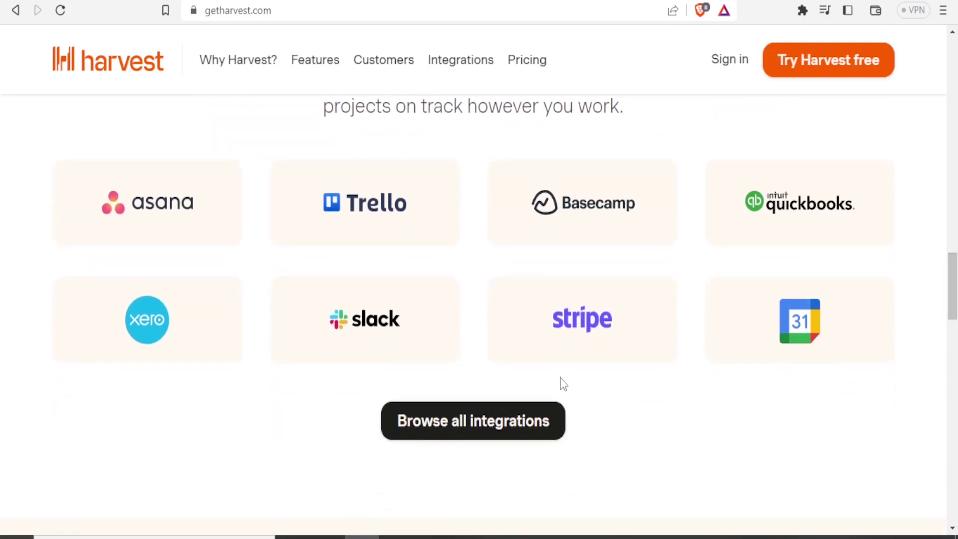
{"action": "left_click_drag", "start_coordinate": [952, 289], "coordinate": [952, 302]}
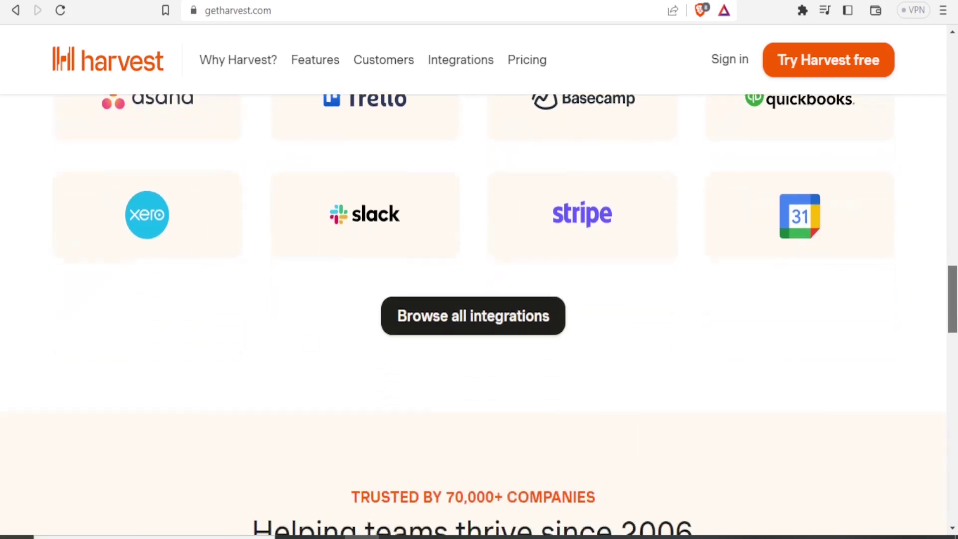
{"action": "scroll", "coordinate": [479, 314], "scroll_direction": "down", "scroll_amount": 6}
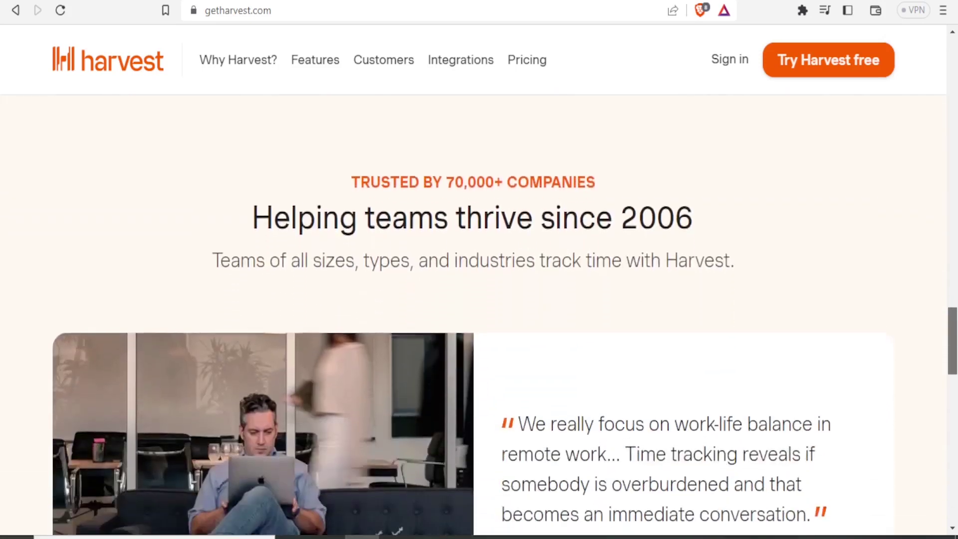
{"action": "scroll", "coordinate": [479, 314], "scroll_direction": "up", "scroll_amount": 15}
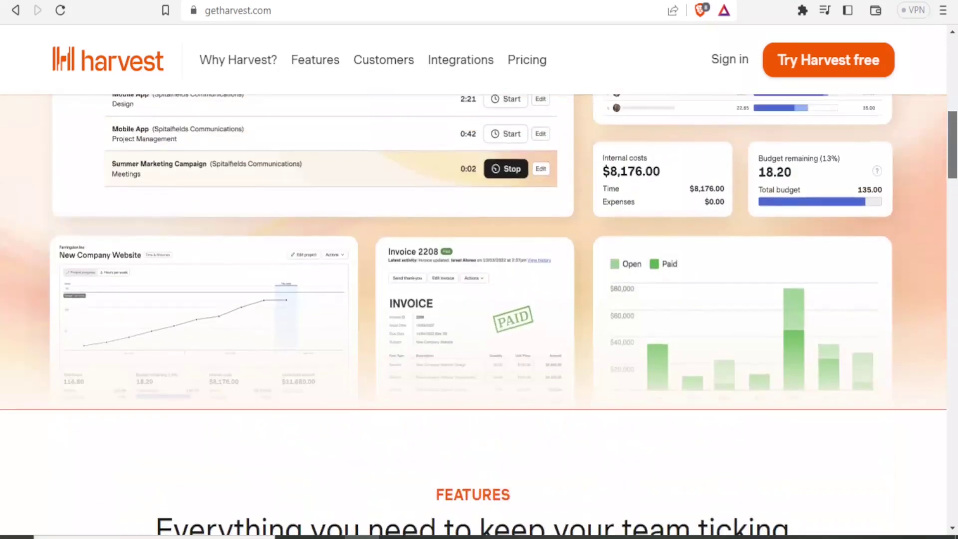
Review the Free and Pro plans on the pricing page, then go to the free-trial signup.
{"action": "left_click", "coordinate": [534, 66]}
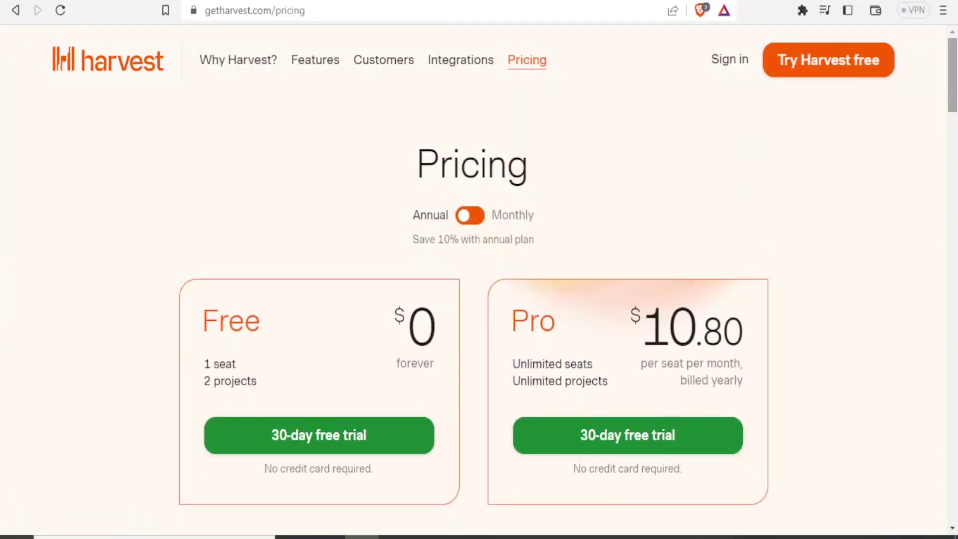
{"action": "scroll", "coordinate": [956, 79], "scroll_direction": "down", "scroll_amount": 1}
{"action": "scroll", "coordinate": [955, 80], "scroll_direction": "down", "scroll_amount": 1}
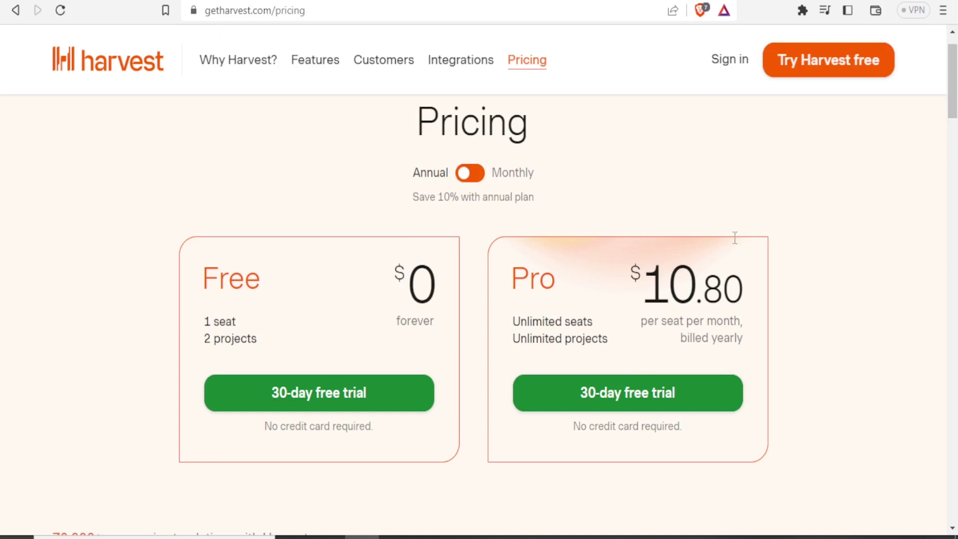
{"action": "left_click_drag", "start_coordinate": [957, 125], "coordinate": [954, 87]}
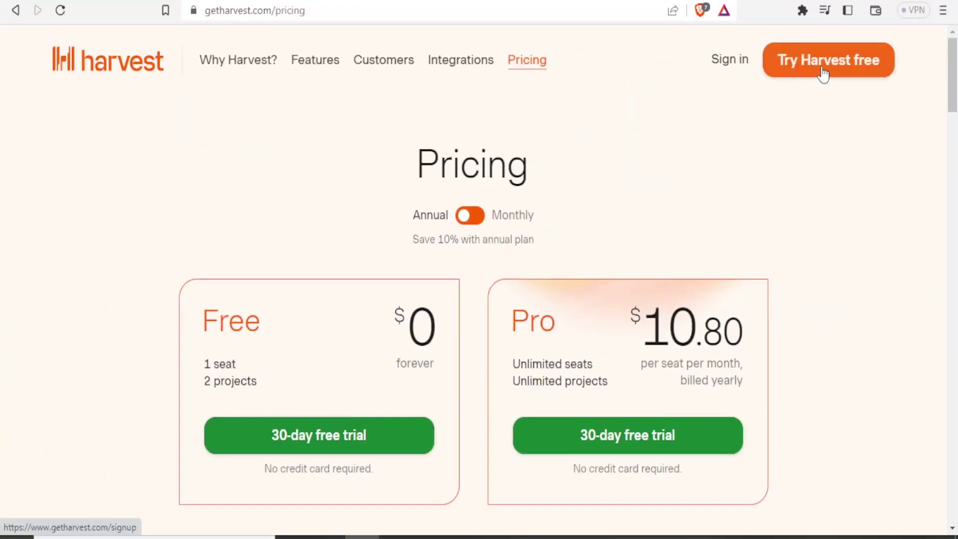
{"action": "left_click", "coordinate": [824, 75]}
Sign up for a trial with the user's name, company, e-mail and password, then finish setup.
{"action": "left_click", "coordinate": [568, 305]}
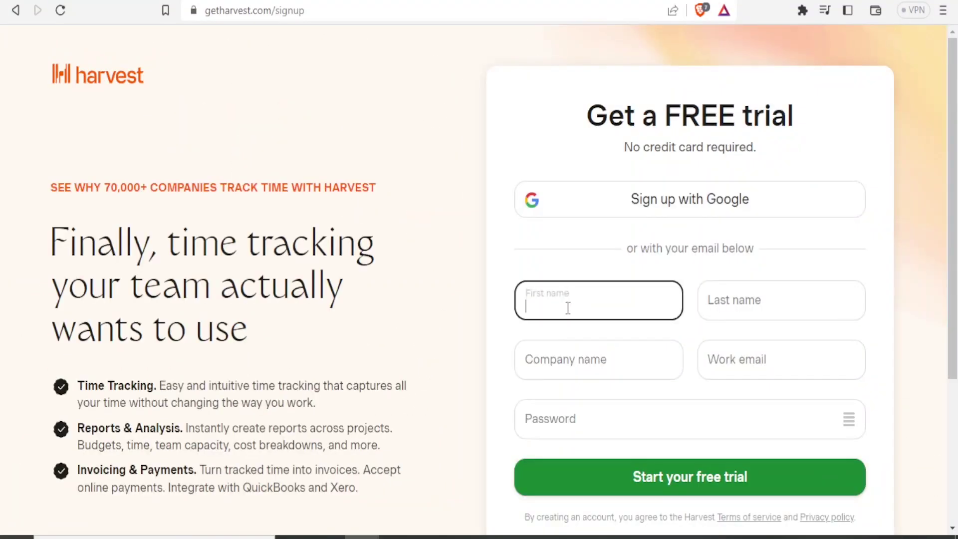
{"action": "key", "text": "Tab"}
{"action": "key", "text": "Tab"}
{"action": "key", "text": "Tab"}
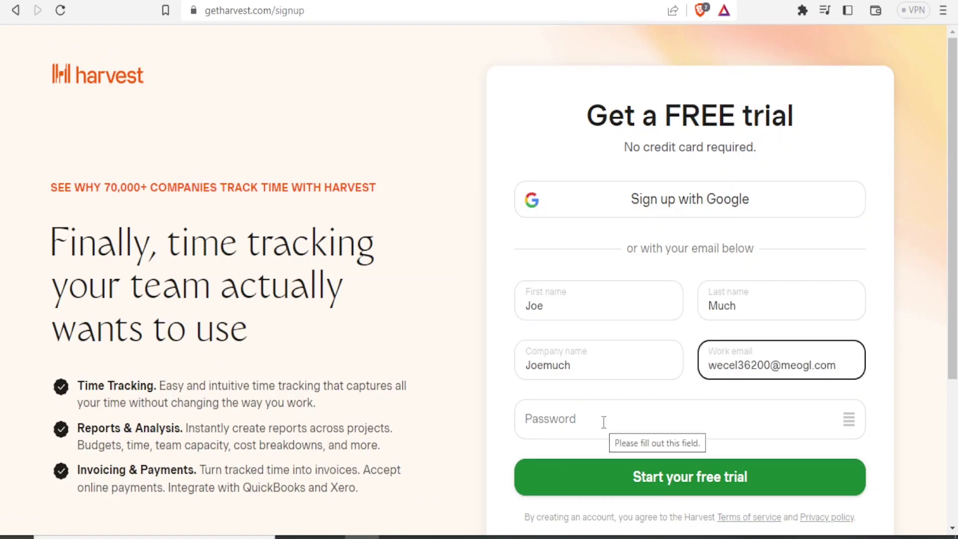
{"action": "left_click", "coordinate": [604, 422]}
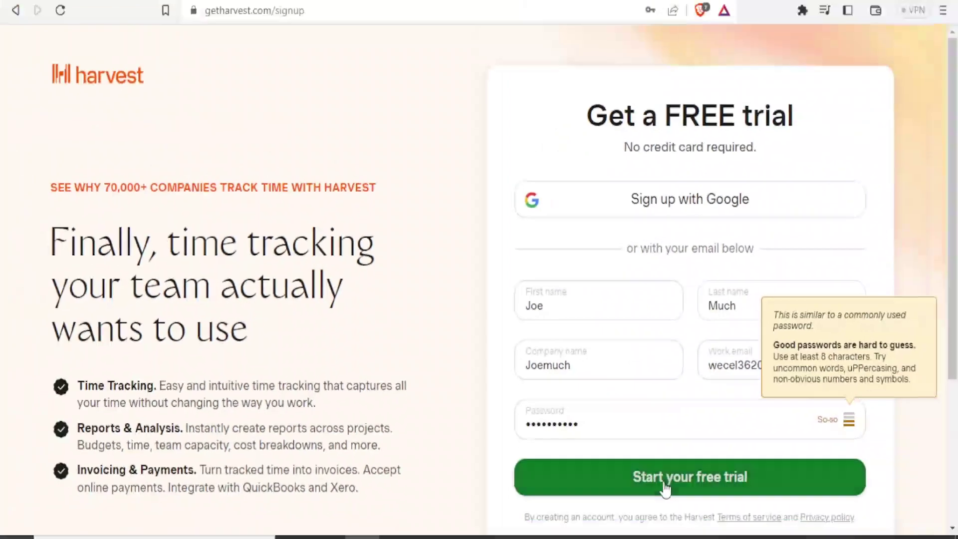
{"action": "left_click", "coordinate": [664, 485]}
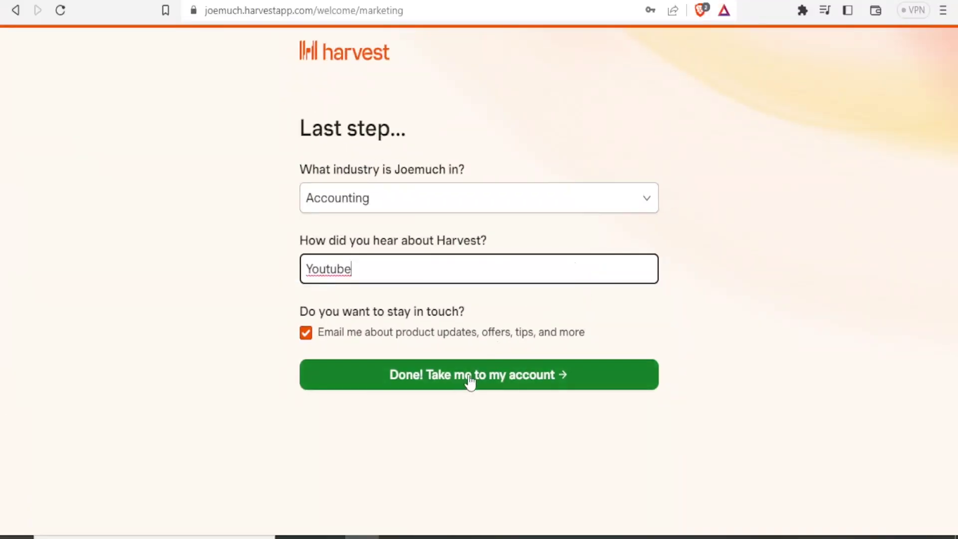
{"action": "left_click", "coordinate": [466, 383]}
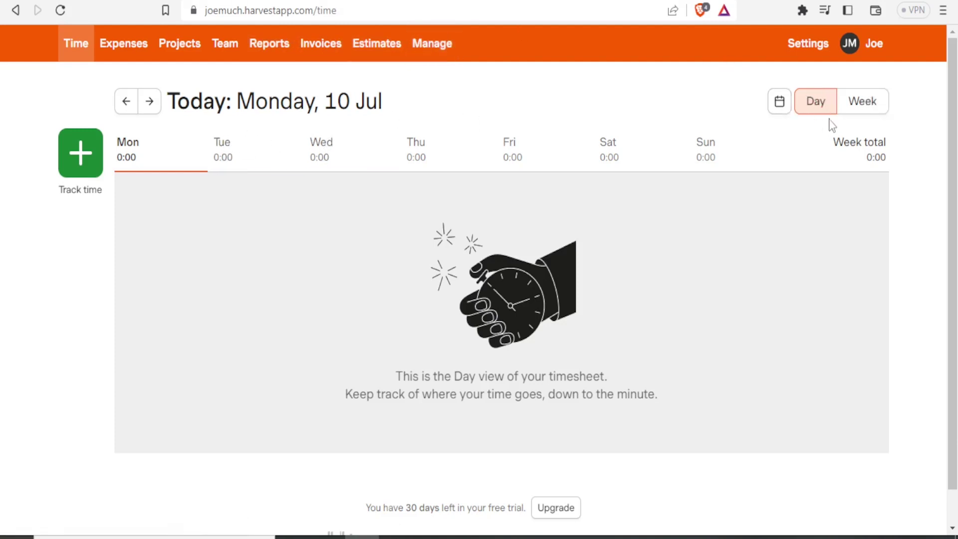
Show the timesheet's Week view for 10 – 16 Jul 2023, briefly checking the Teammates list.
{"action": "left_click", "coordinate": [856, 106]}
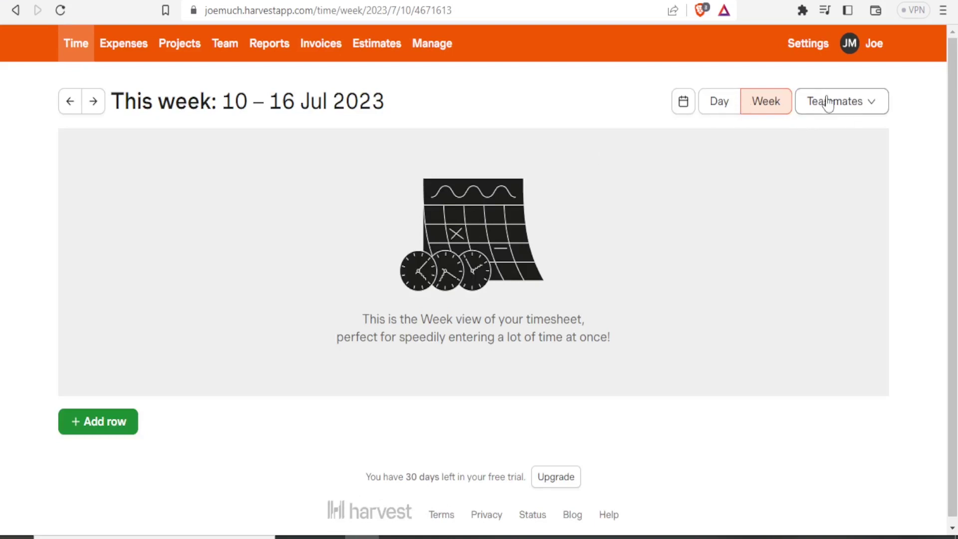
{"action": "left_click", "coordinate": [836, 107]}
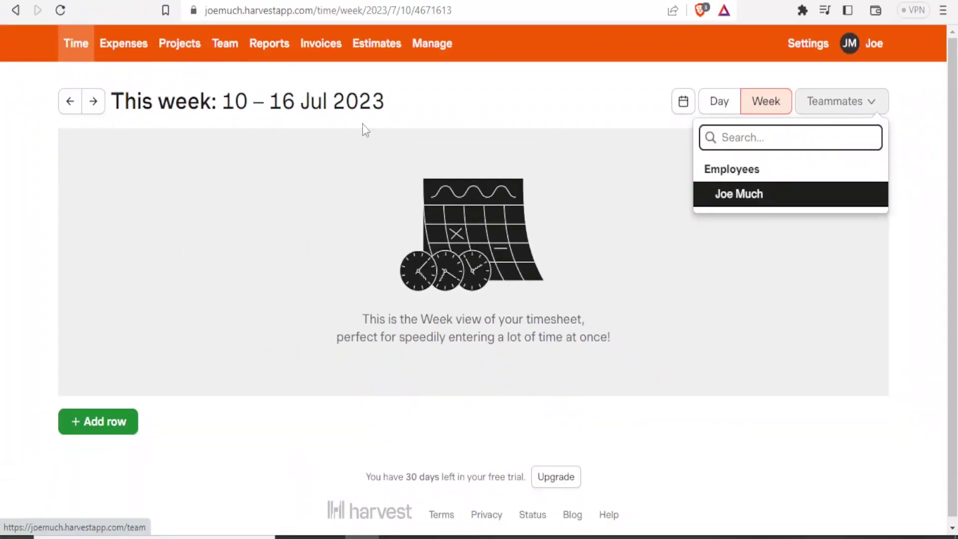
{"action": "left_click", "coordinate": [494, 114]}
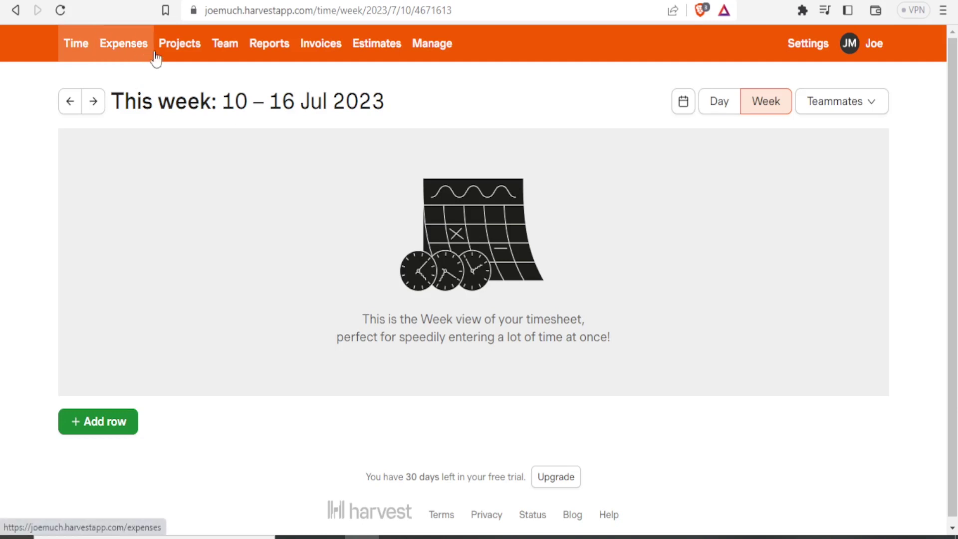
Go to Projects and start a new project.
{"action": "left_click", "coordinate": [179, 48]}
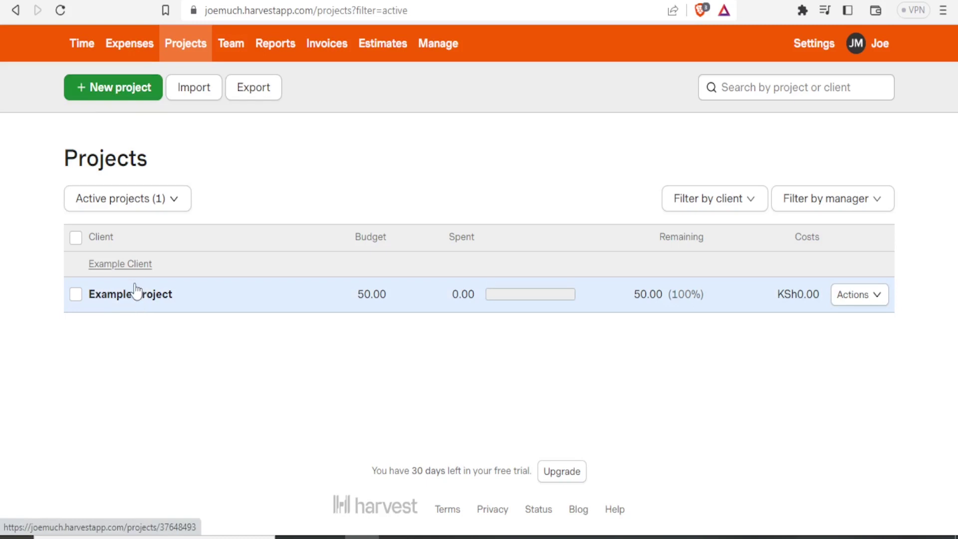
{"action": "left_click", "coordinate": [102, 96]}
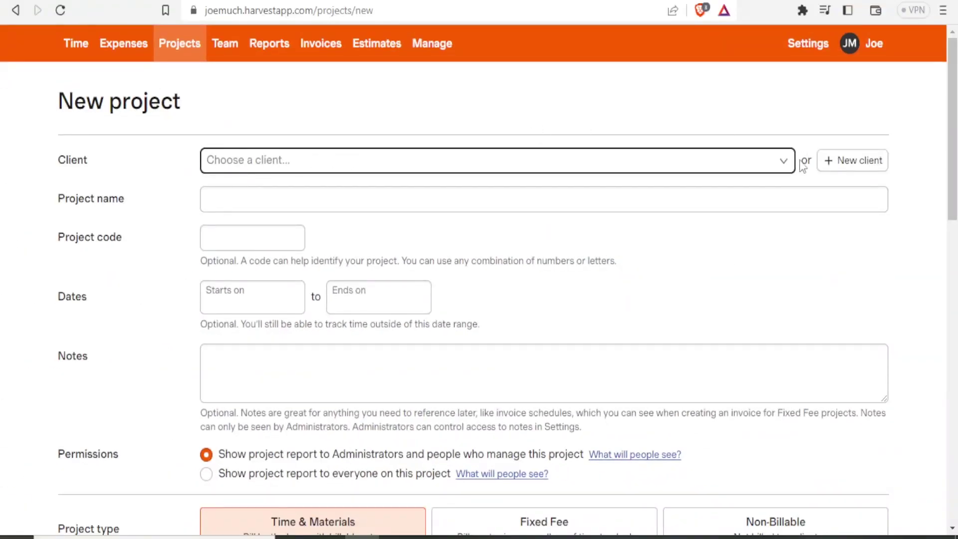
Add a new client by name, call the project 'YouTube Videos' and give it code 001.
{"action": "left_click", "coordinate": [789, 165]}
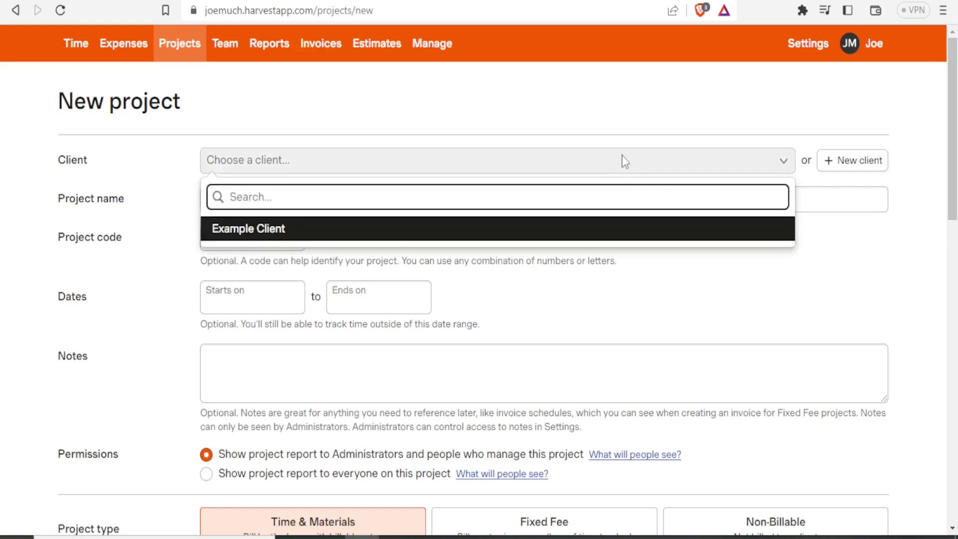
{"action": "left_click", "coordinate": [856, 165]}
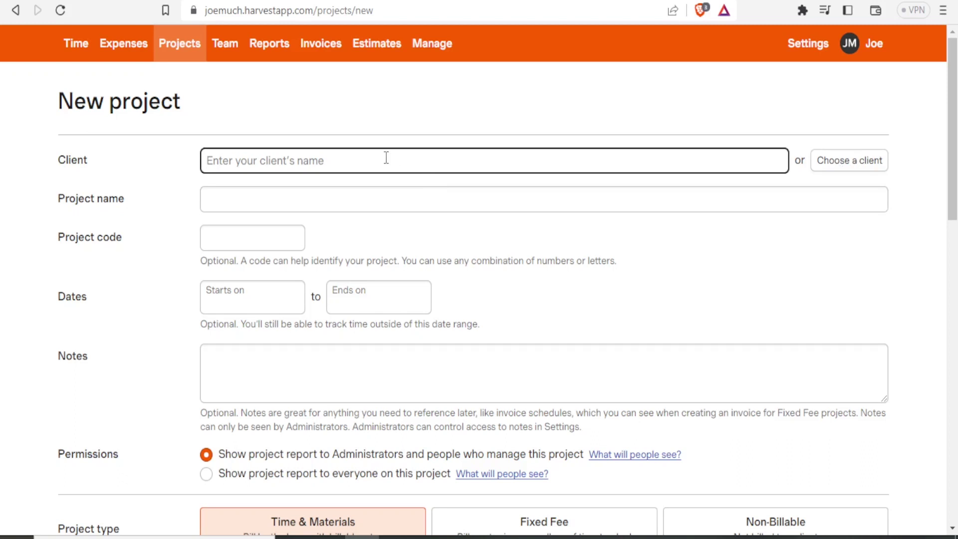
{"action": "type", "text": "Sylvia"}
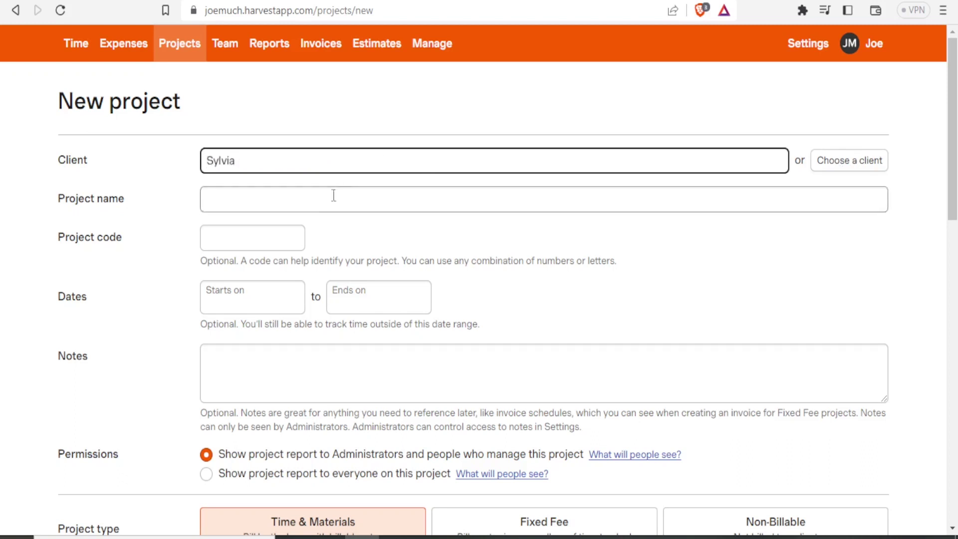
{"action": "left_click", "coordinate": [321, 207]}
{"action": "type", "text": "Y"}
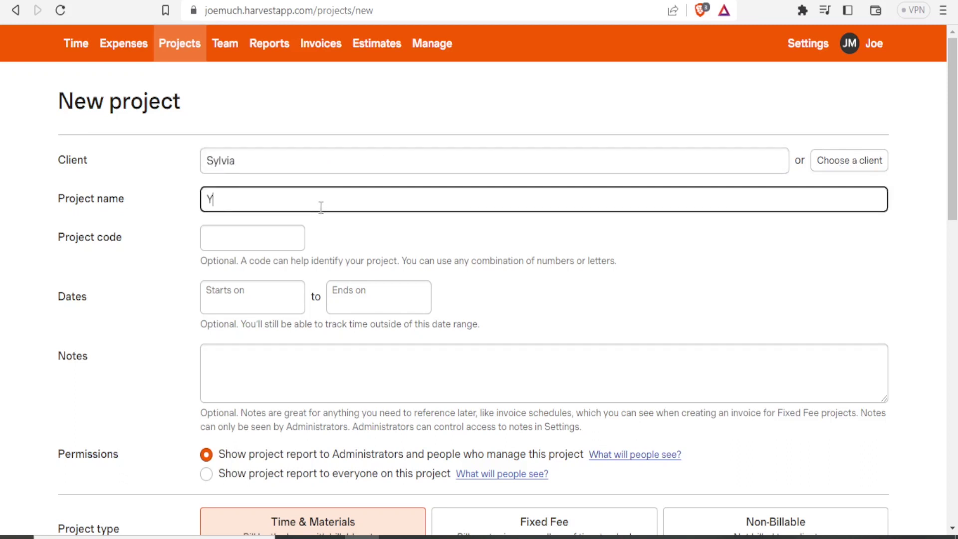
{"action": "type", "text": "ouTube Videos"}
{"action": "left_click", "coordinate": [258, 235]}
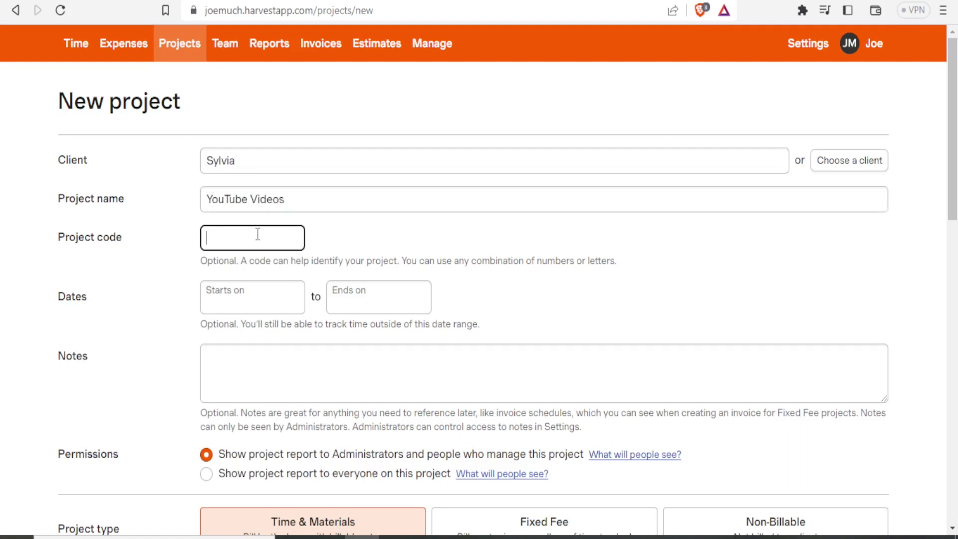
{"action": "type", "text": "001"}
Set the project dates to 10–14 July 2023 and add a short note.
{"action": "left_click", "coordinate": [267, 298]}
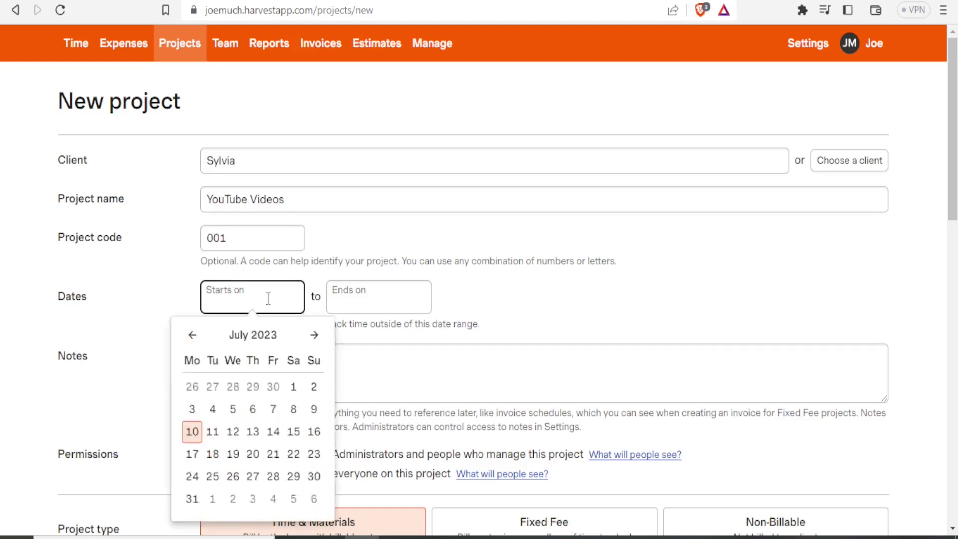
{"action": "left_click", "coordinate": [192, 432]}
{"action": "left_click", "coordinate": [353, 305]}
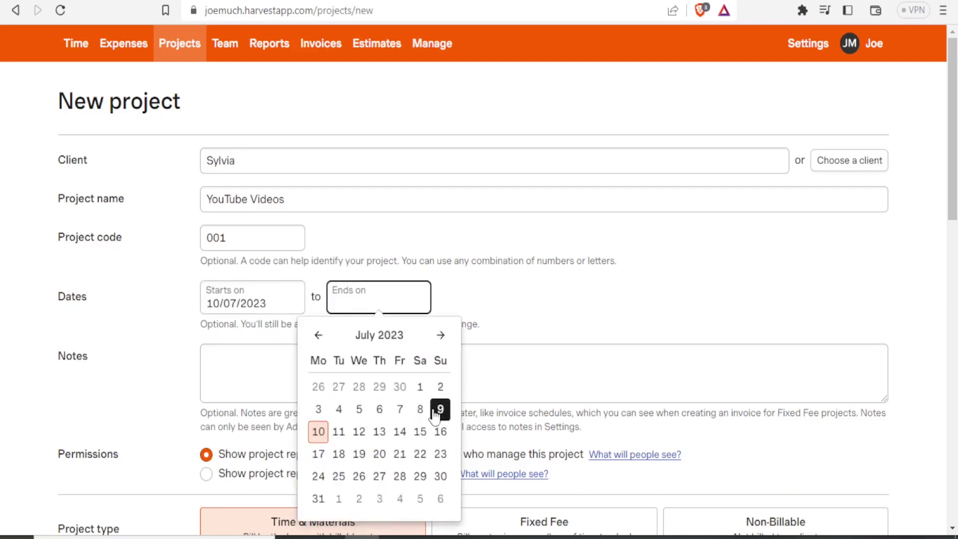
{"action": "left_click", "coordinate": [399, 432]}
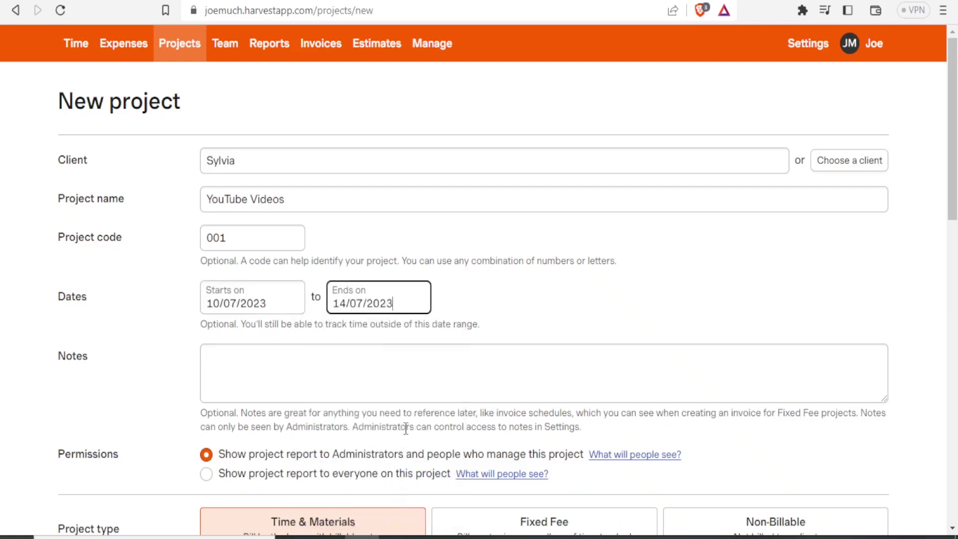
{"action": "left_click", "coordinate": [273, 358]}
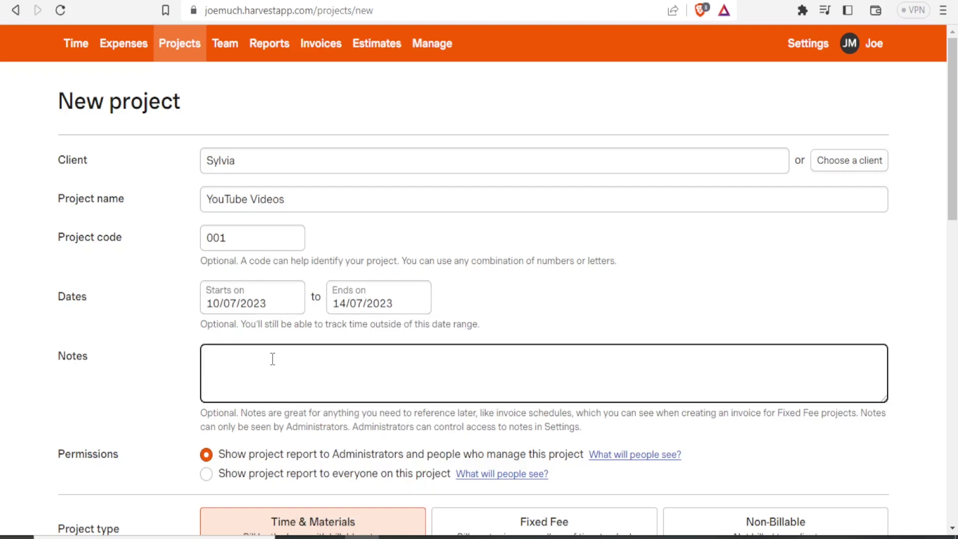
{"action": "type", "text": "Sylvia Videos"}
{"action": "scroll", "coordinate": [956, 134], "scroll_direction": "down", "scroll_amount": 3}
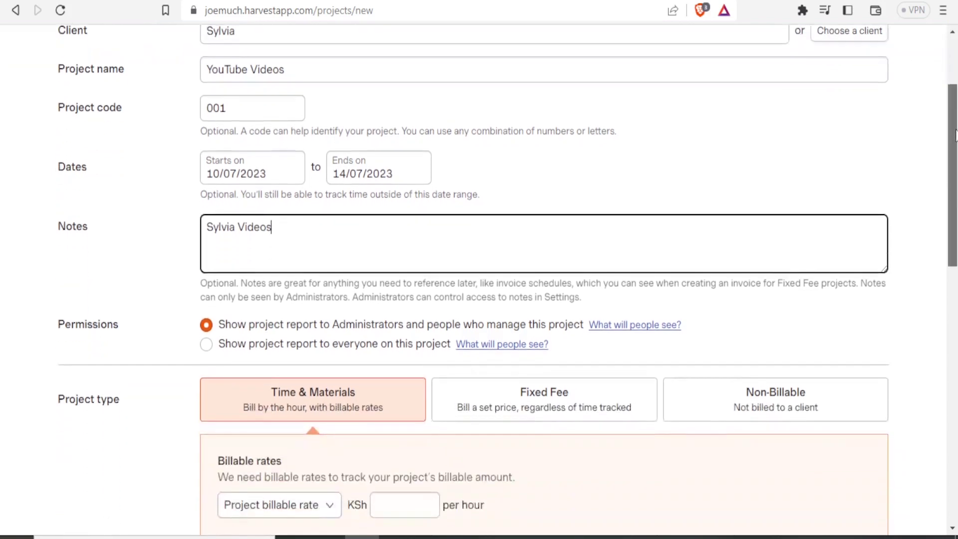
Show the project report to everyone and set the project type to Fixed Fee.
{"action": "scroll", "coordinate": [956, 135], "scroll_direction": "down", "scroll_amount": 1}
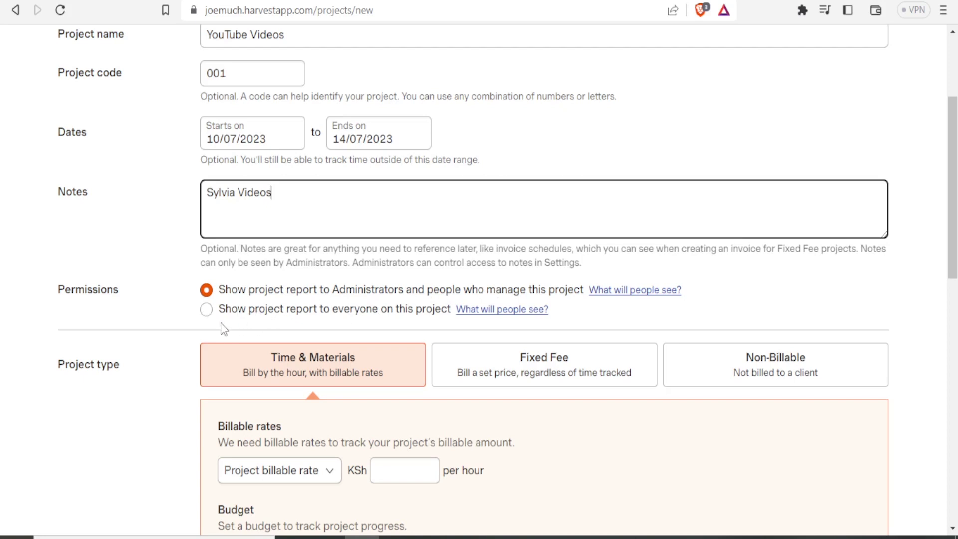
{"action": "left_click", "coordinate": [206, 311]}
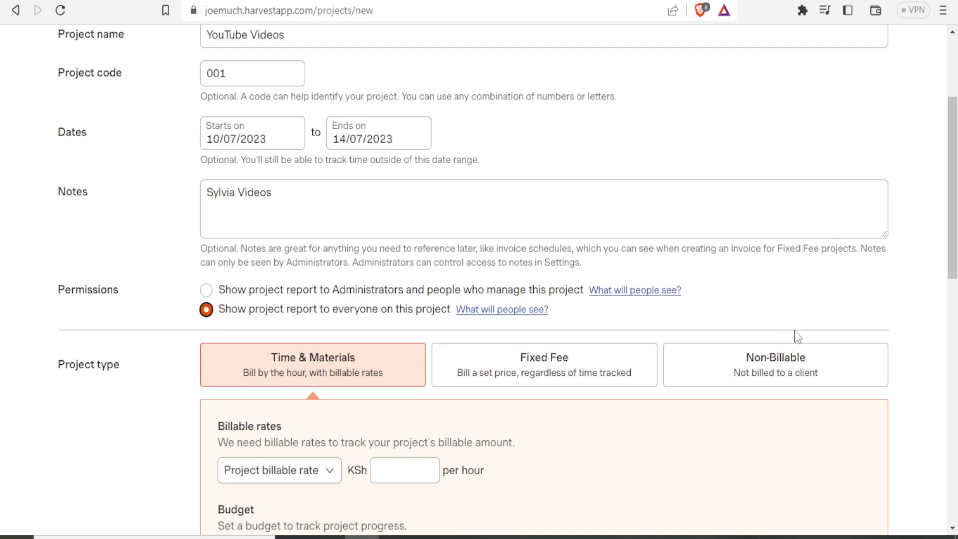
{"action": "scroll", "coordinate": [952, 190], "scroll_direction": "down", "scroll_amount": 3}
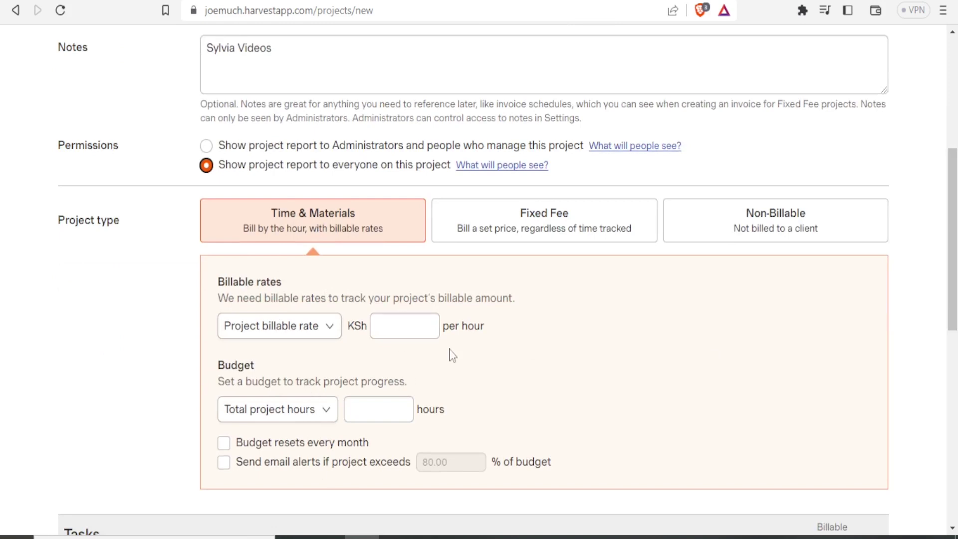
{"action": "left_click", "coordinate": [517, 231]}
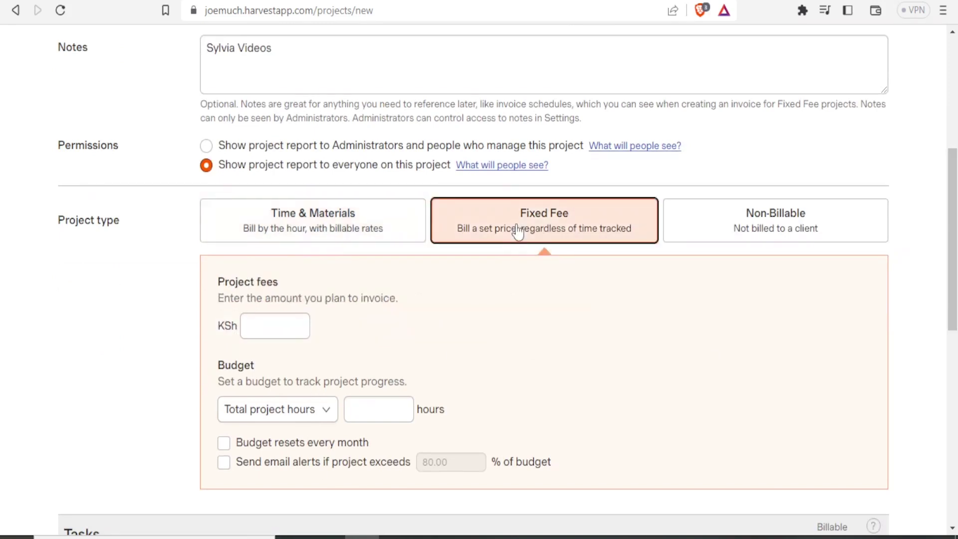
{"action": "left_click", "coordinate": [264, 333]}
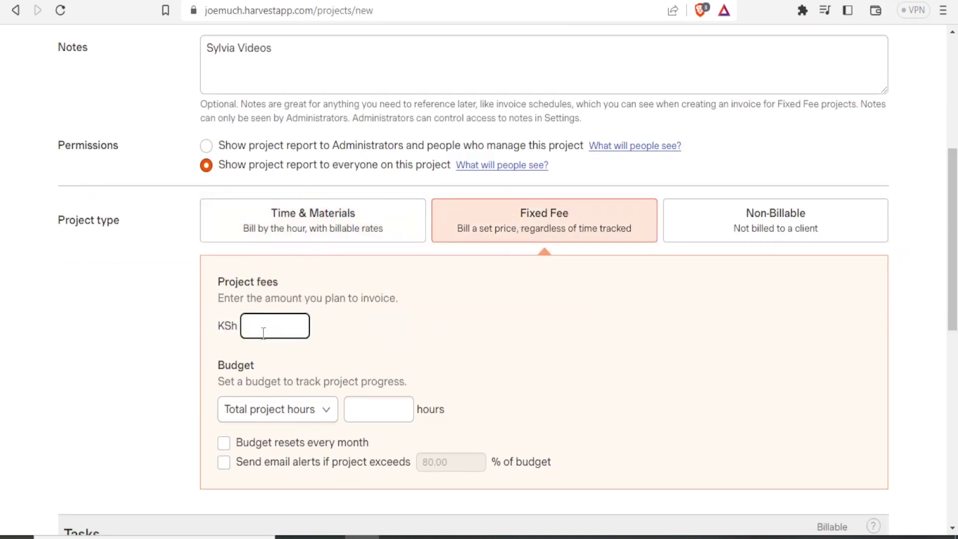
{"action": "left_click", "coordinate": [728, 221]}
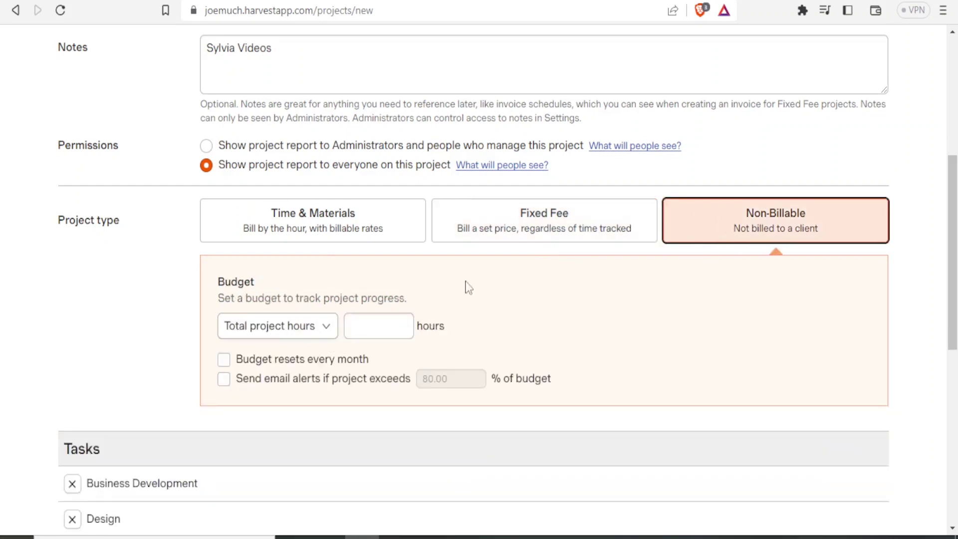
{"action": "left_click", "coordinate": [524, 230]}
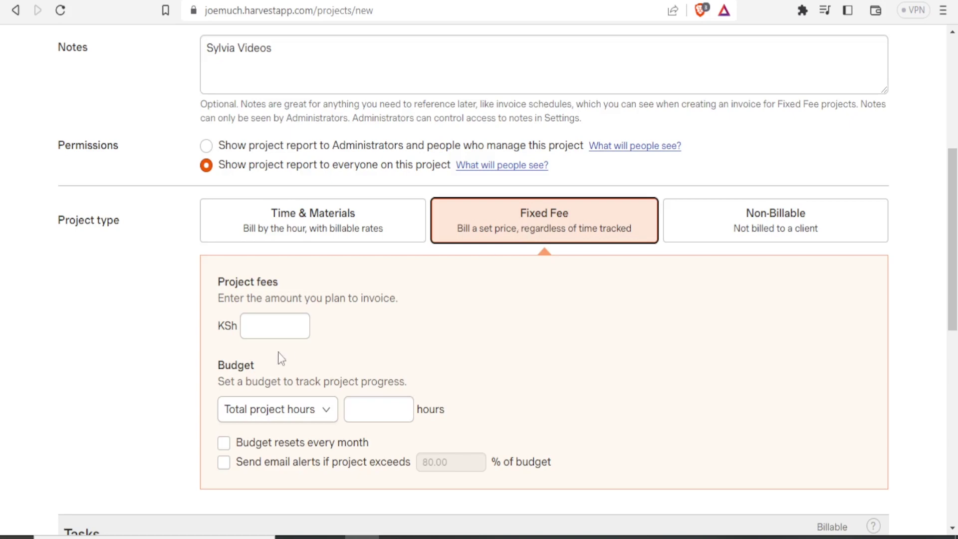
Enter a KSh 1000 project fee and a 30-hour total-project-hours budget, leaving email alerts off.
{"action": "left_click", "coordinate": [272, 329]}
{"action": "type", "text": "1000"}
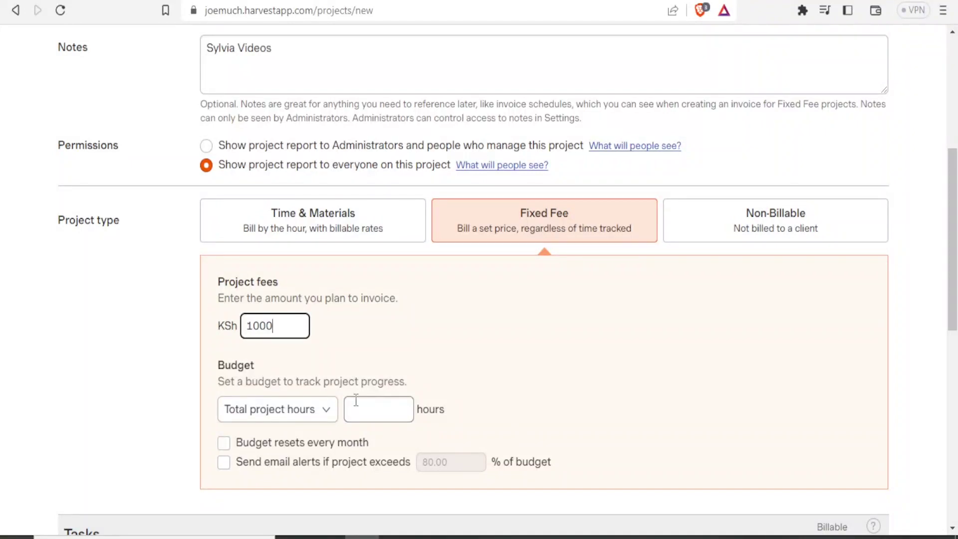
{"action": "left_click", "coordinate": [326, 415]}
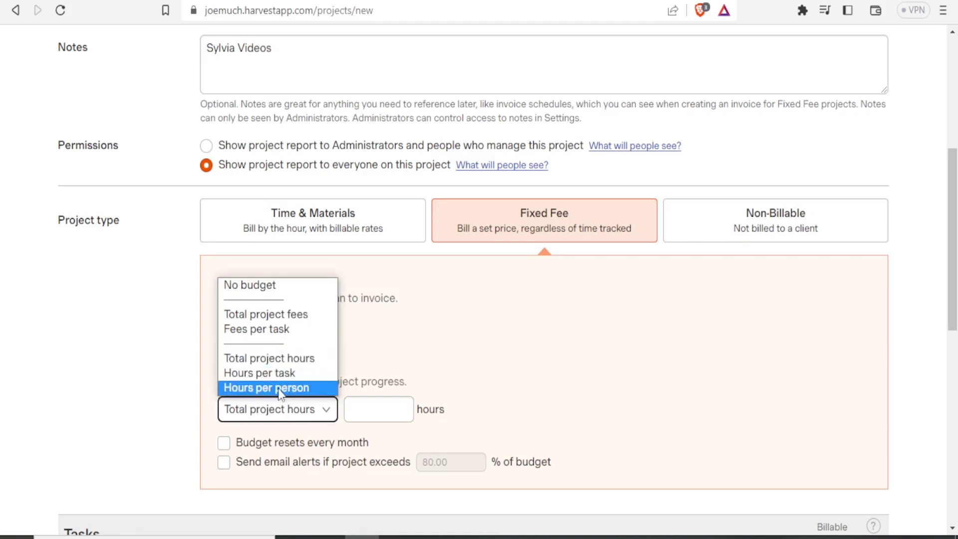
{"action": "left_click", "coordinate": [272, 361]}
{"action": "left_click", "coordinate": [392, 413]}
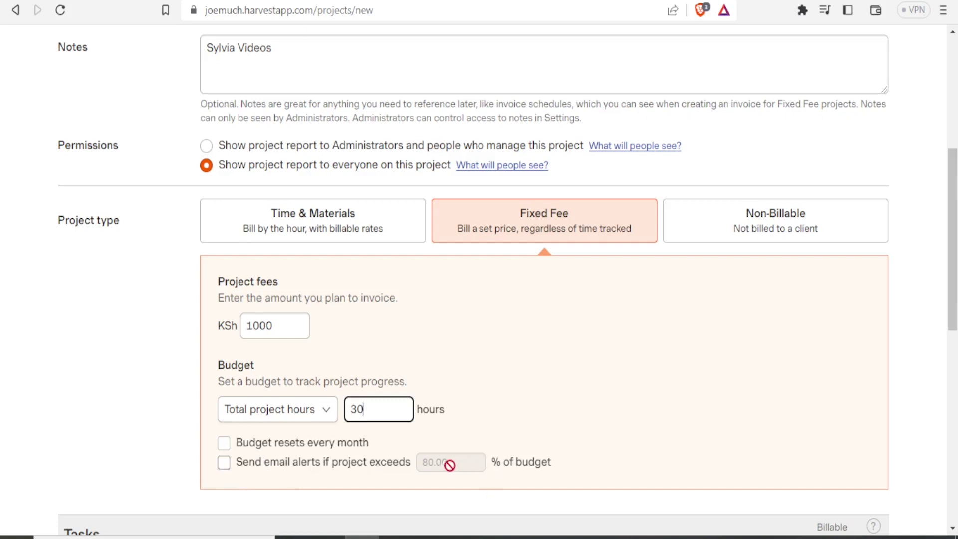
{"action": "left_click", "coordinate": [239, 467]}
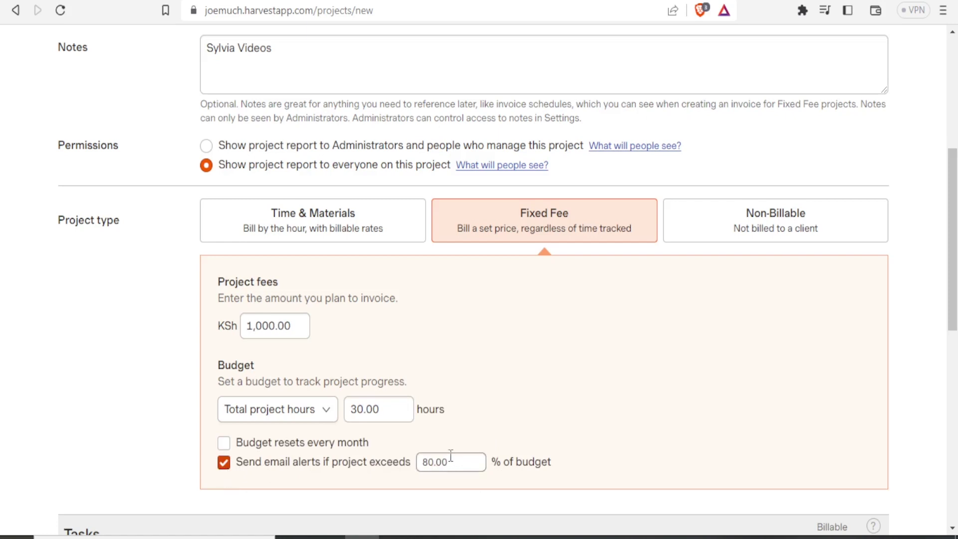
{"action": "left_click", "coordinate": [225, 464]}
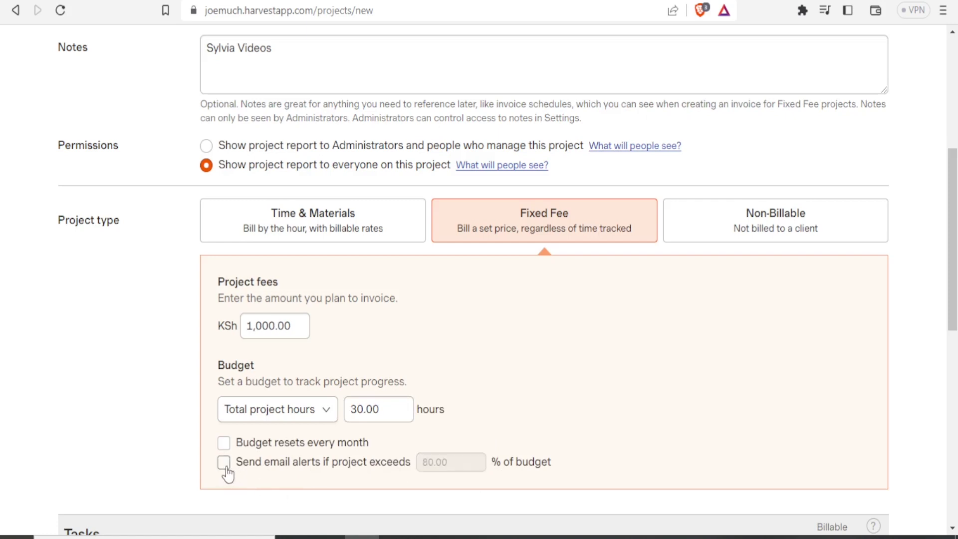
{"action": "scroll", "coordinate": [941, 253], "scroll_direction": "down", "scroll_amount": 5}
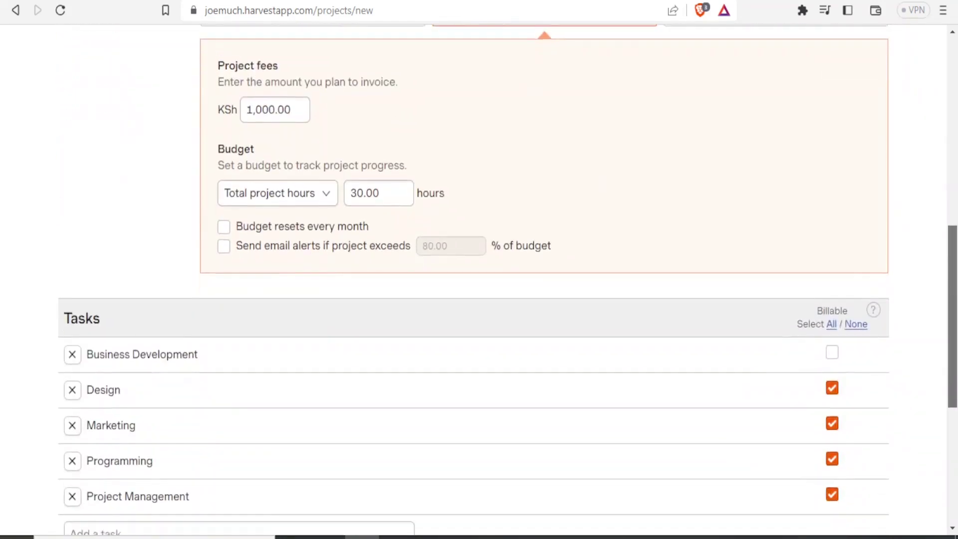
Make the Design, Marketing, Programming and Project Management tasks non-billable.
{"action": "scroll", "coordinate": [479, 279], "scroll_direction": "down", "scroll_amount": 1}
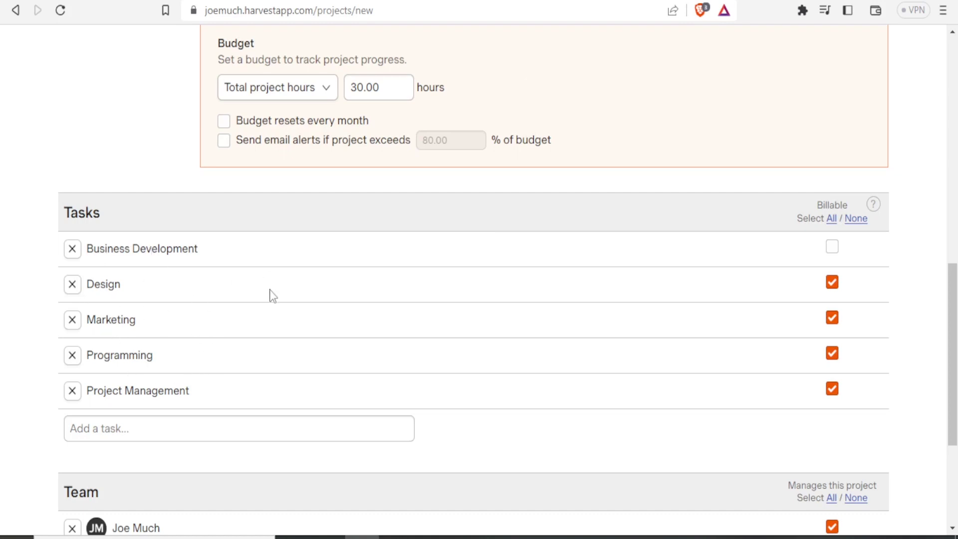
{"action": "left_click", "coordinate": [832, 282]}
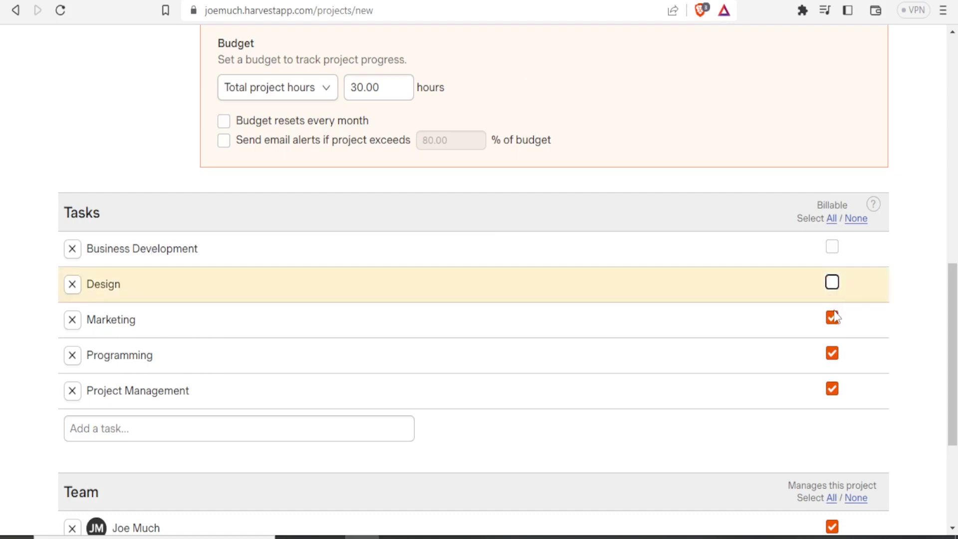
{"action": "left_click", "coordinate": [832, 318]}
{"action": "left_click", "coordinate": [832, 354]}
{"action": "left_click", "coordinate": [832, 390]}
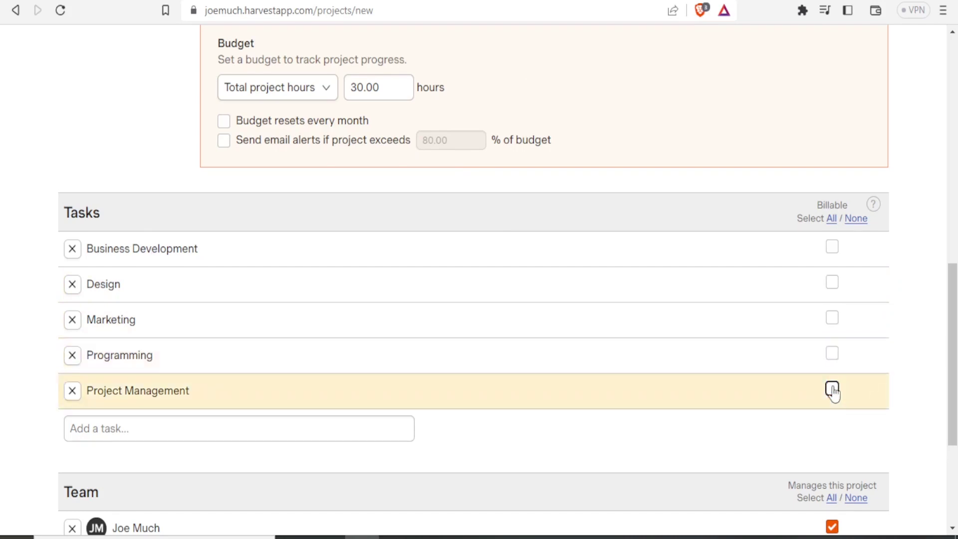
Add an 'Editing' task and save the project.
{"action": "left_click", "coordinate": [220, 428]}
{"action": "type", "text": "Editing"}
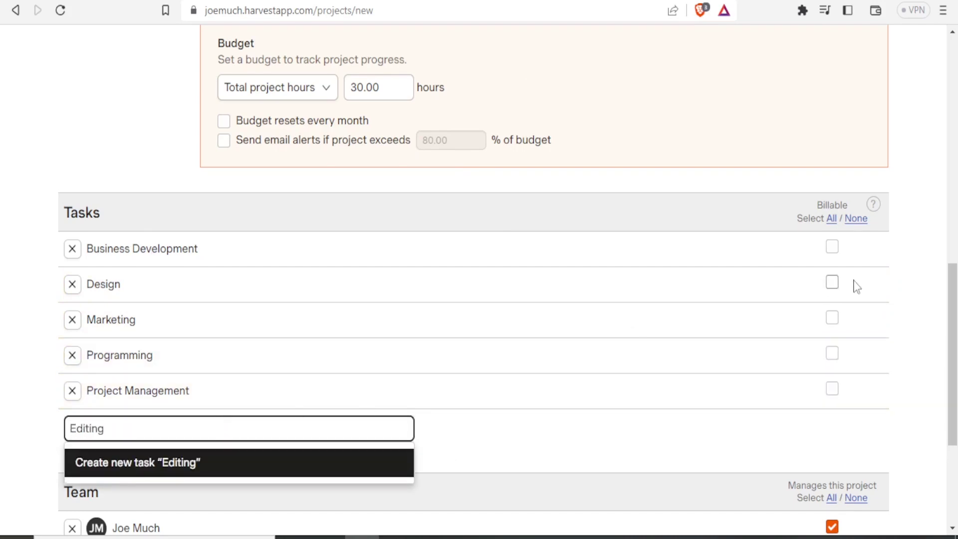
{"action": "scroll", "coordinate": [282, 336], "scroll_direction": "down", "scroll_amount": 3}
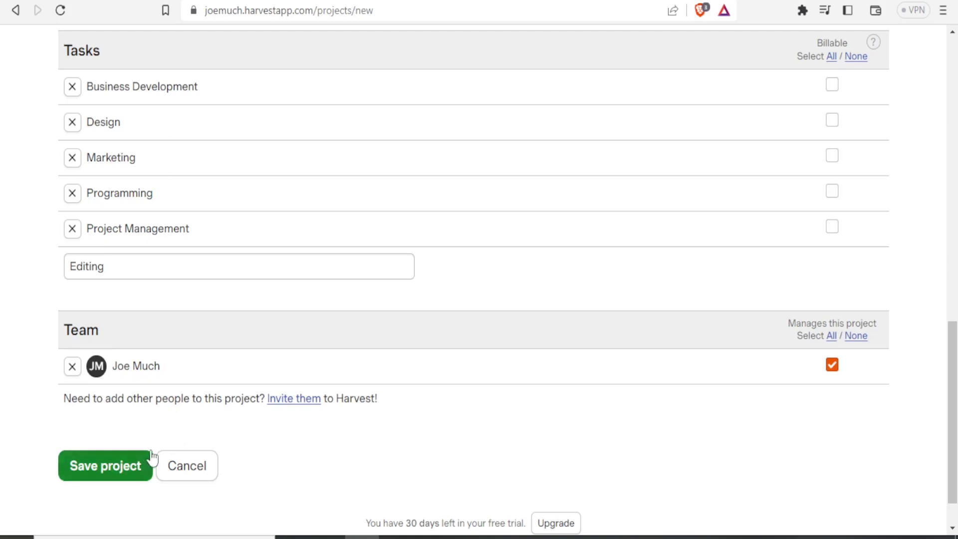
{"action": "left_click", "coordinate": [111, 468]}
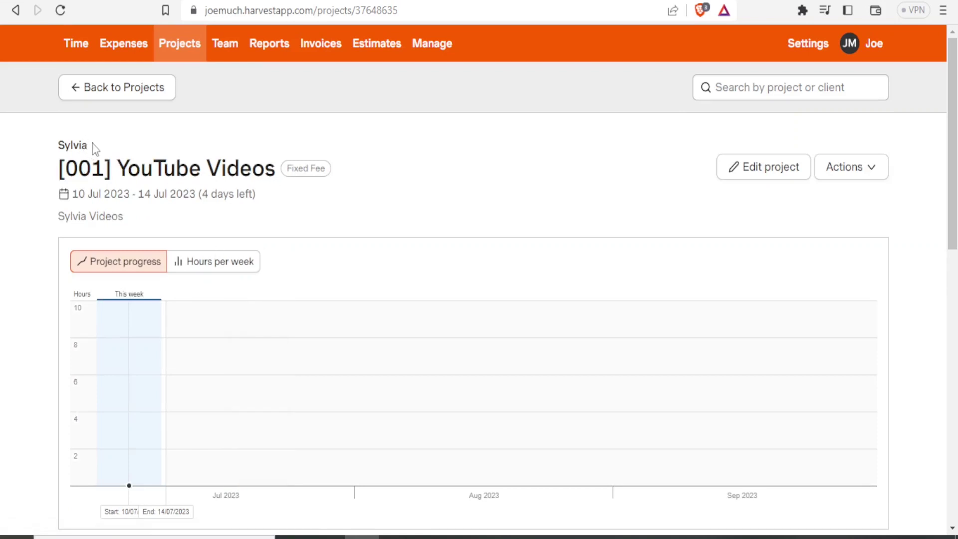
Look over the YouTube Videos project page, then return to the Day timesheet.
{"action": "left_click_drag", "start_coordinate": [92, 145], "coordinate": [55, 147]}
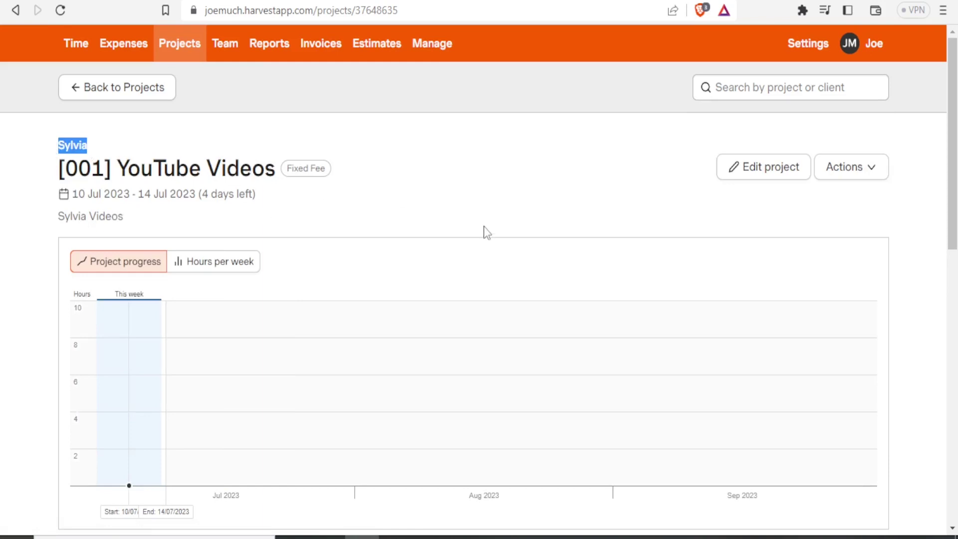
{"action": "left_click_drag", "start_coordinate": [952, 144], "coordinate": [953, 267]}
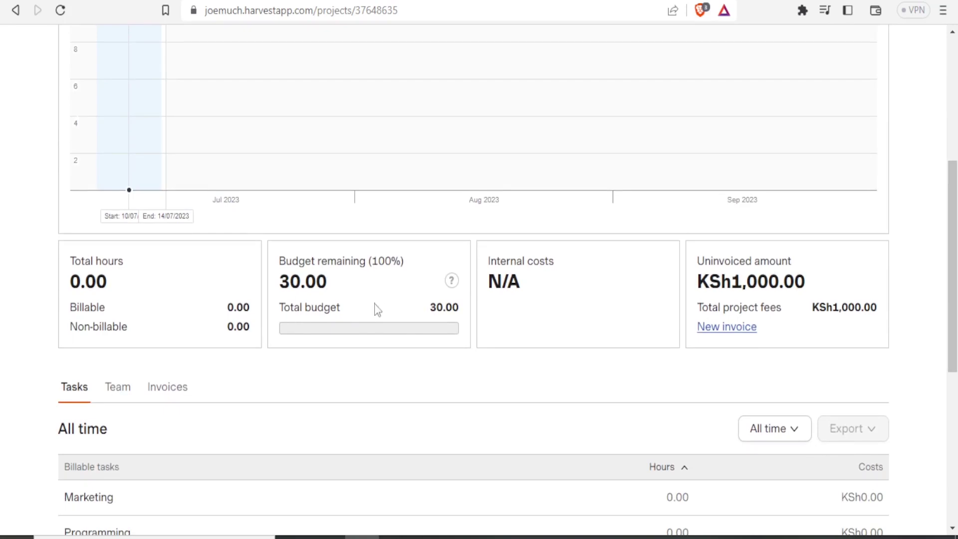
{"action": "scroll", "coordinate": [780, 277], "scroll_direction": "down", "scroll_amount": 7}
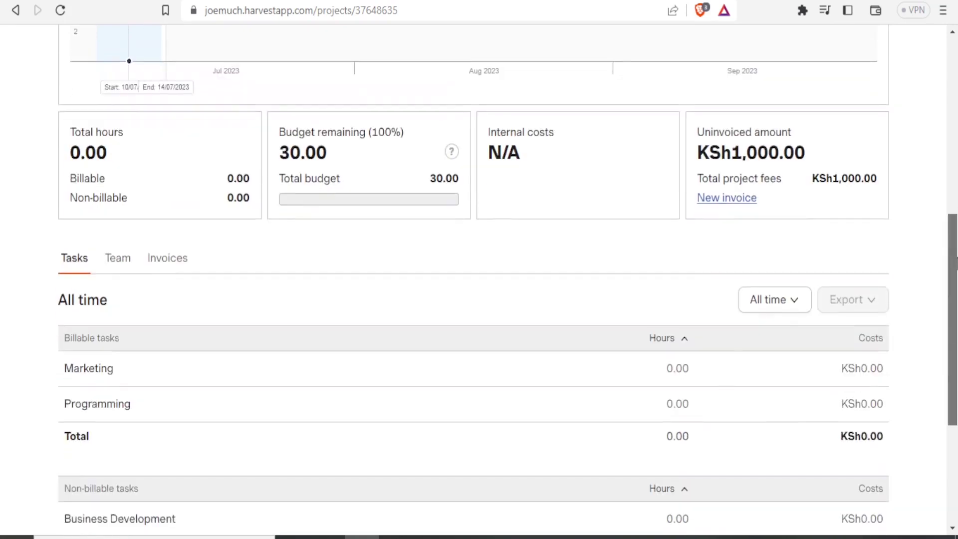
{"action": "scroll", "coordinate": [663, 107], "scroll_direction": "up", "scroll_amount": 13}
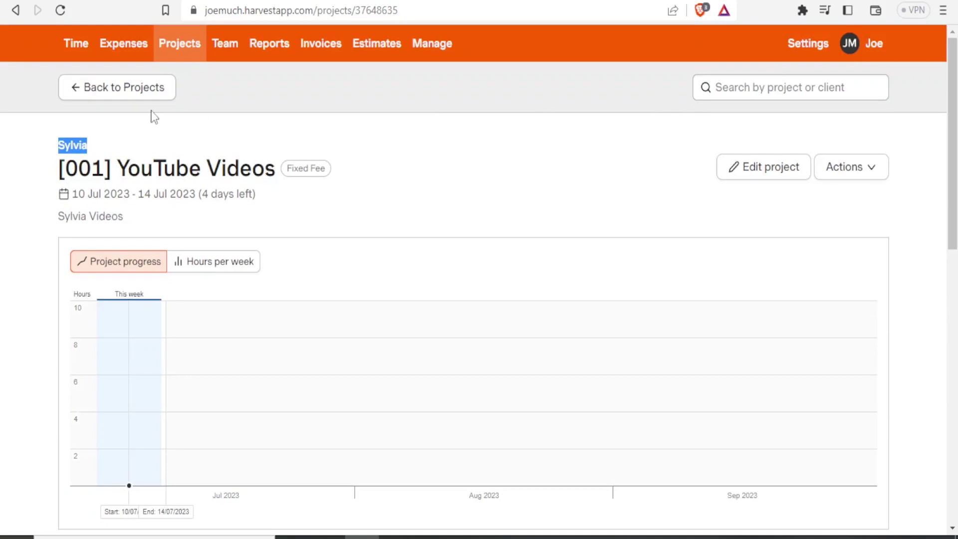
{"action": "left_click", "coordinate": [76, 46]}
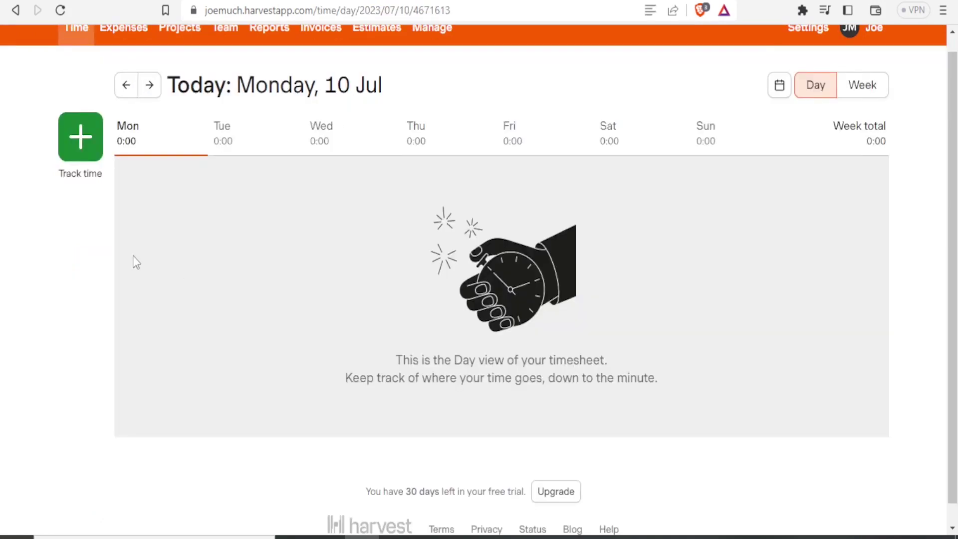
Create a time entry for today on [001] YouTube Videos with task Marketing.
{"action": "left_click", "coordinate": [80, 144]}
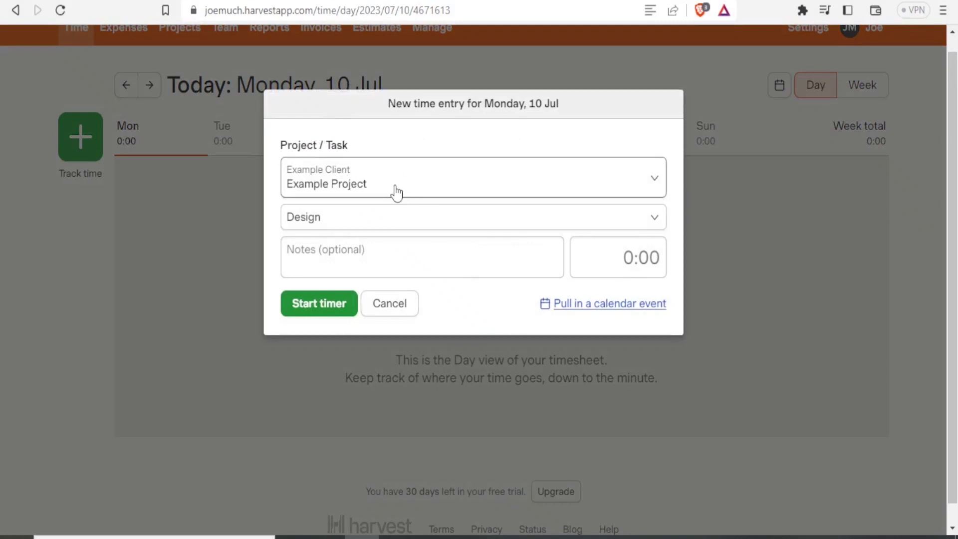
{"action": "left_click", "coordinate": [653, 181]}
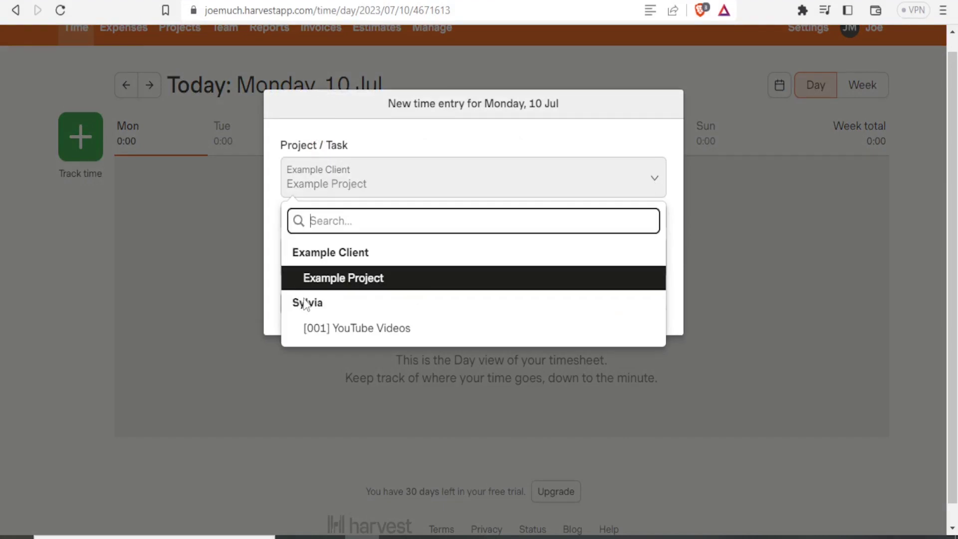
{"action": "left_click", "coordinate": [344, 334]}
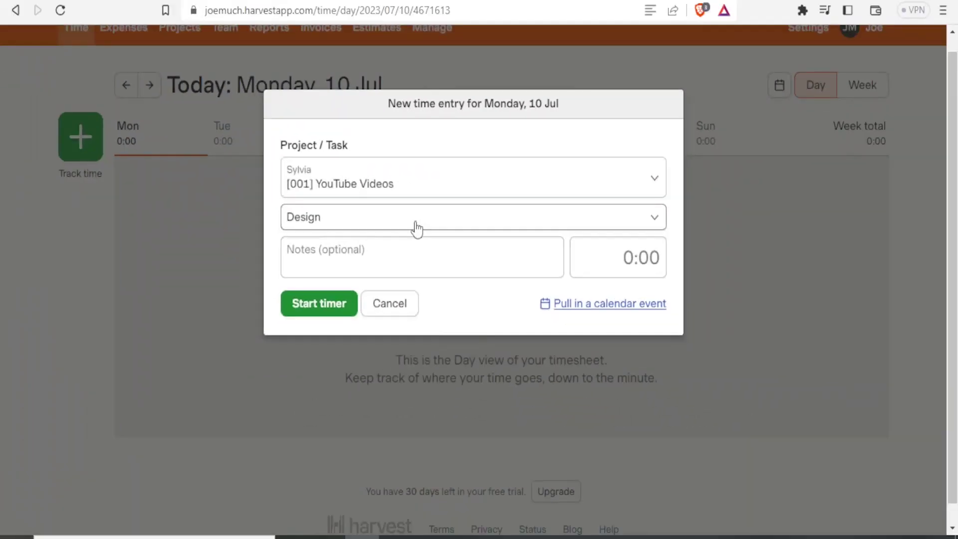
{"action": "left_click", "coordinate": [358, 185]}
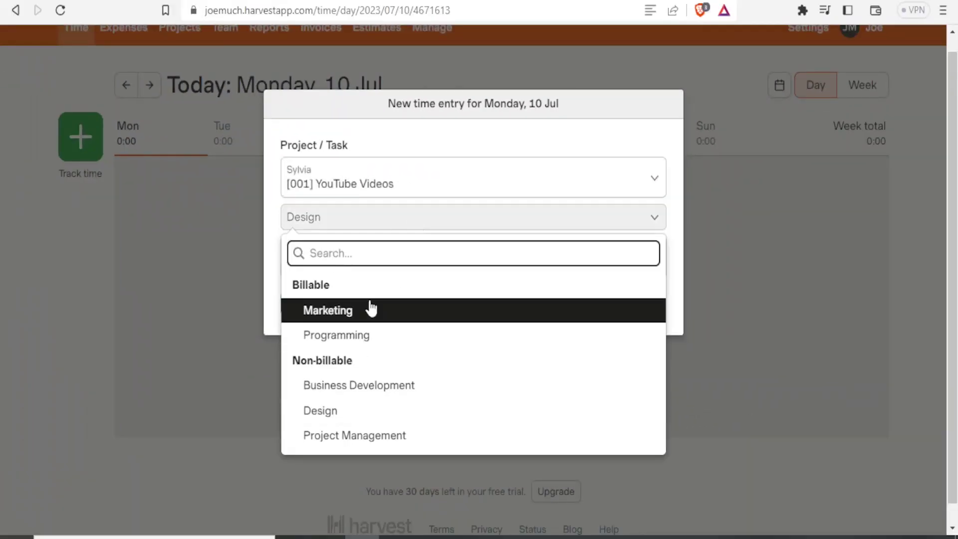
{"action": "left_click", "coordinate": [343, 311]}
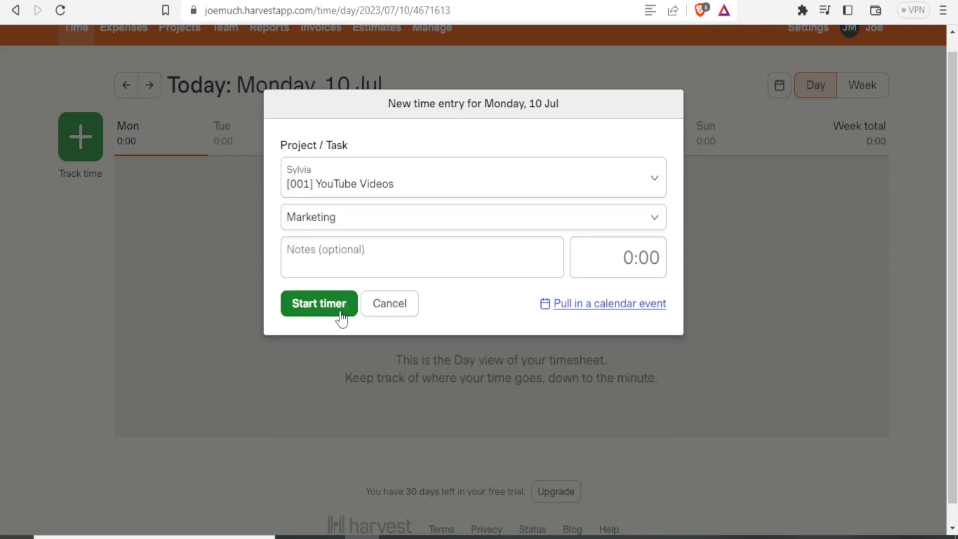
Add the note 'Notes' to the entry and start its timer.
{"action": "left_click", "coordinate": [393, 266]}
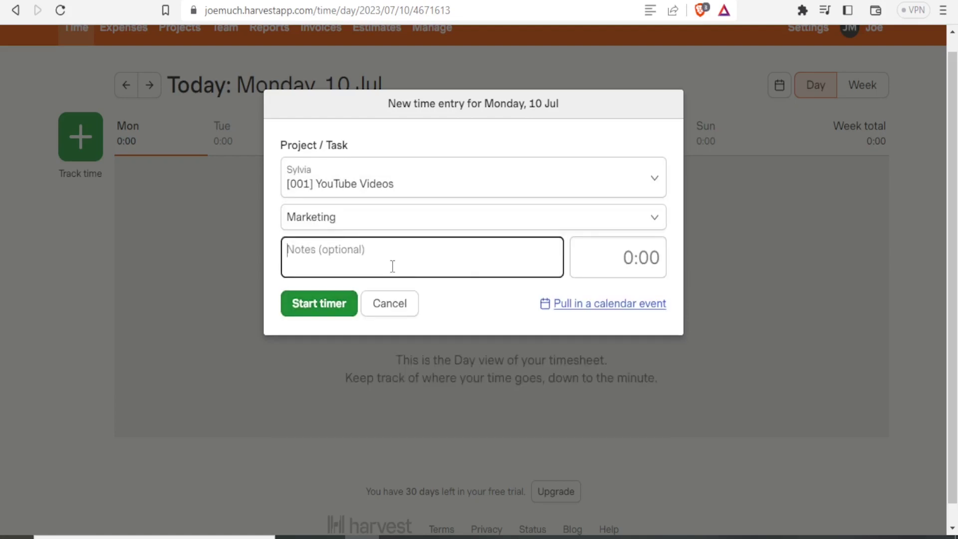
{"action": "type", "text": "Notes"}
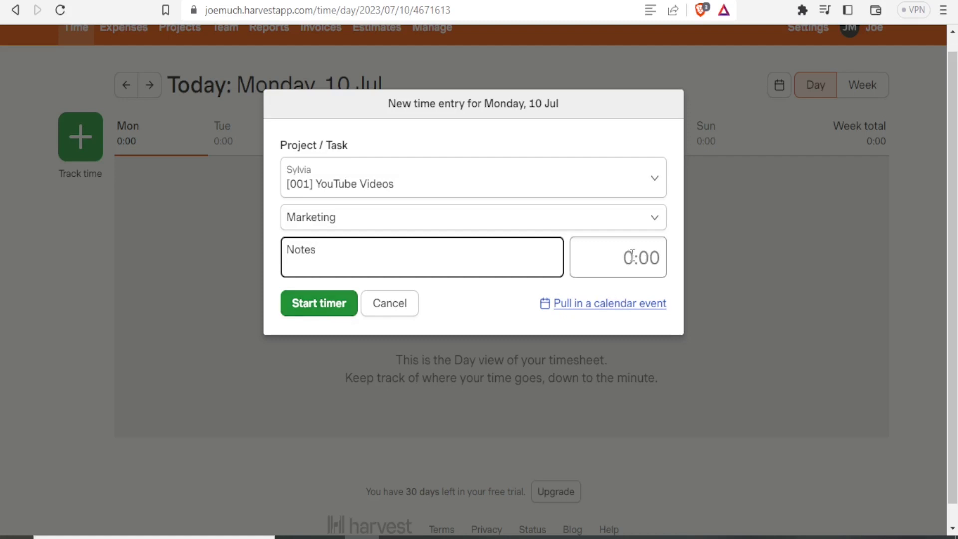
{"action": "left_click", "coordinate": [632, 256]}
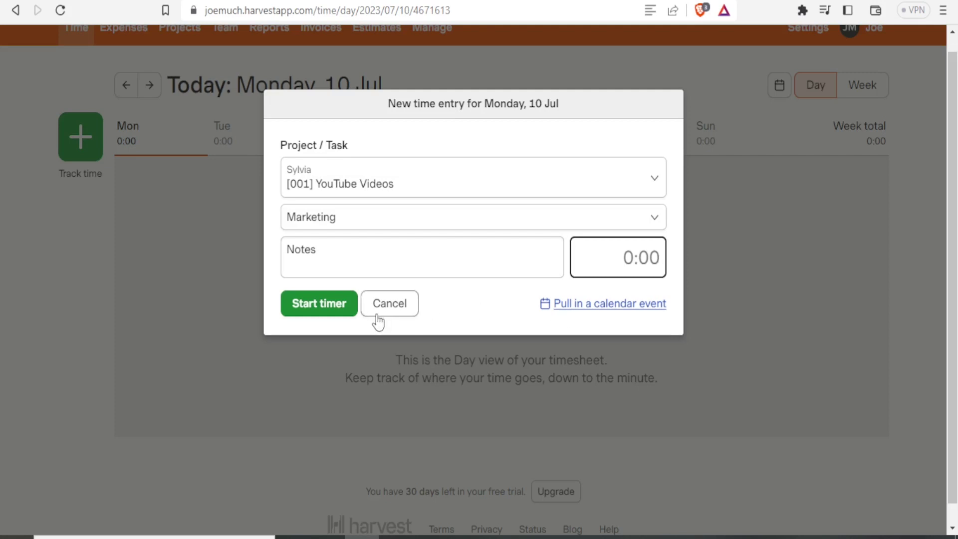
{"action": "left_click", "coordinate": [324, 306]}
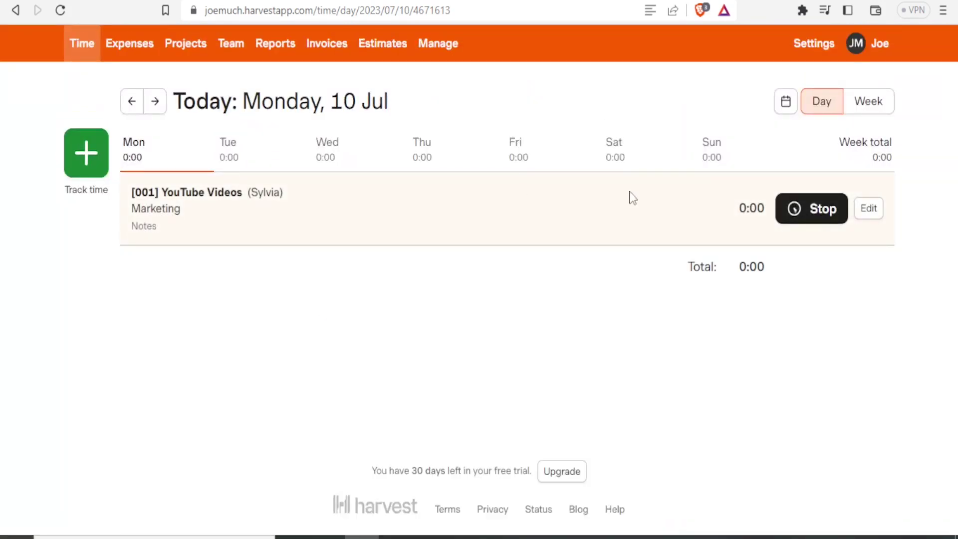
Go to Team, then open the Time report for 10–16 Jul 2023, which shows no hours.
{"action": "mouse_move", "coordinate": [832, 218]}
{"action": "left_click", "coordinate": [229, 47]}
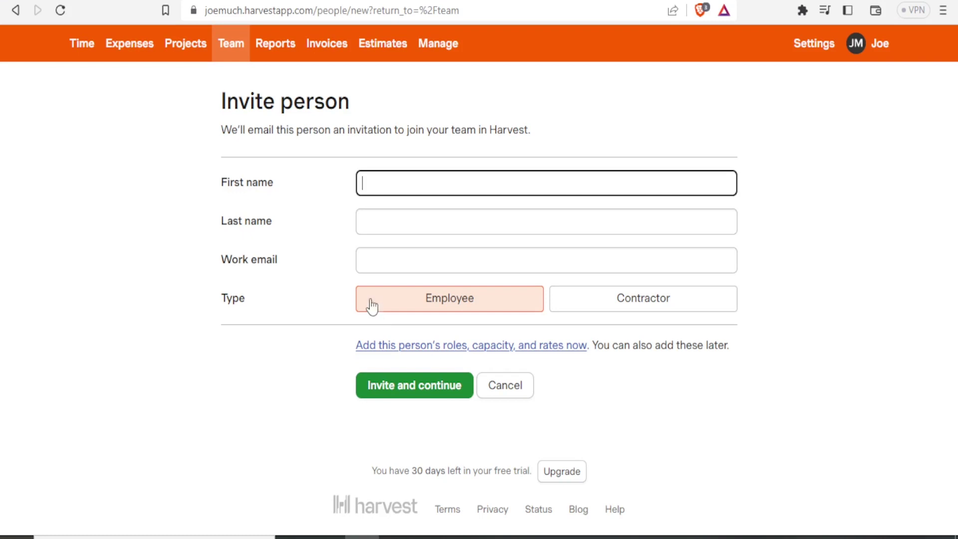
{"action": "left_click", "coordinate": [275, 49]}
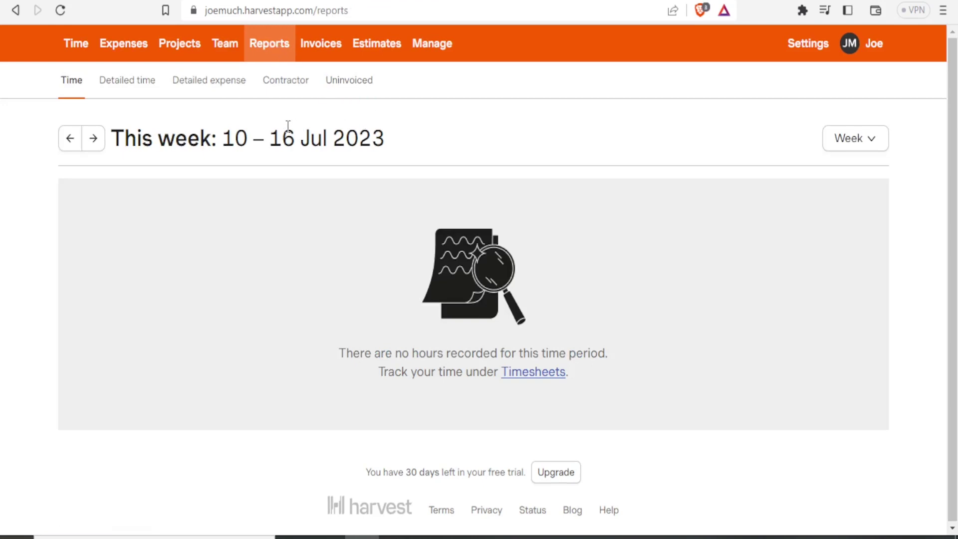
Open the Week dropdown to list the Time report's reporting periods.
{"action": "left_click", "coordinate": [878, 146]}
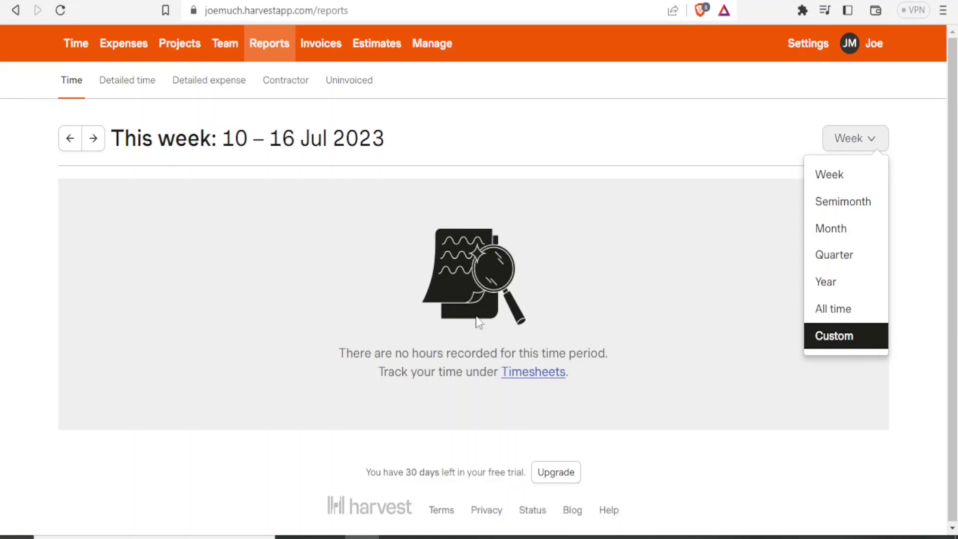
Start a new free-form invoice for the real client instead of Example Client.
{"action": "left_click", "coordinate": [329, 48]}
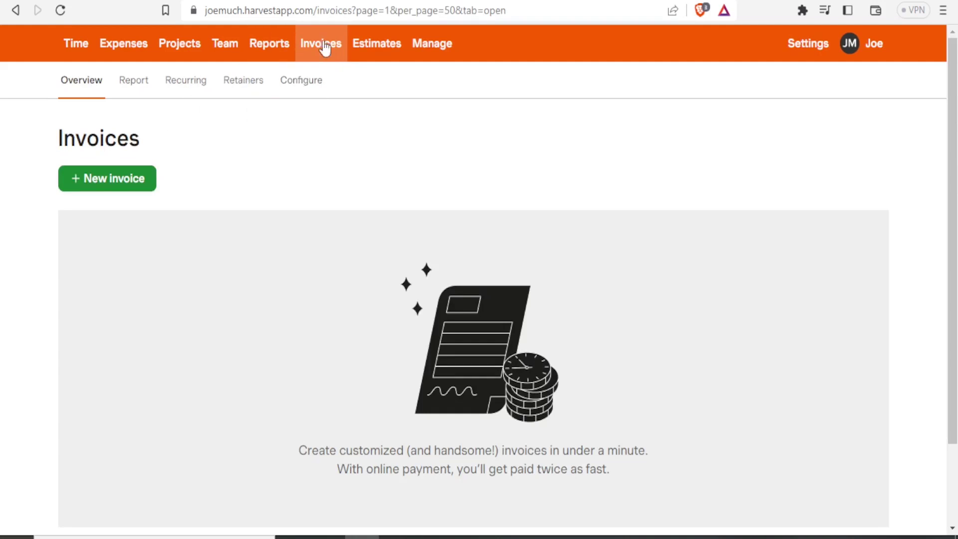
{"action": "left_click", "coordinate": [104, 175]}
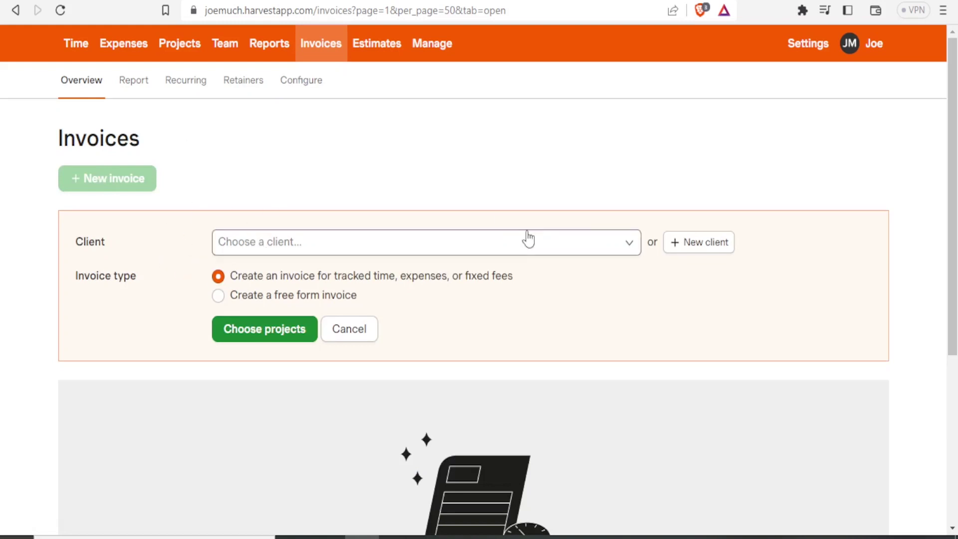
{"action": "left_click", "coordinate": [630, 247]}
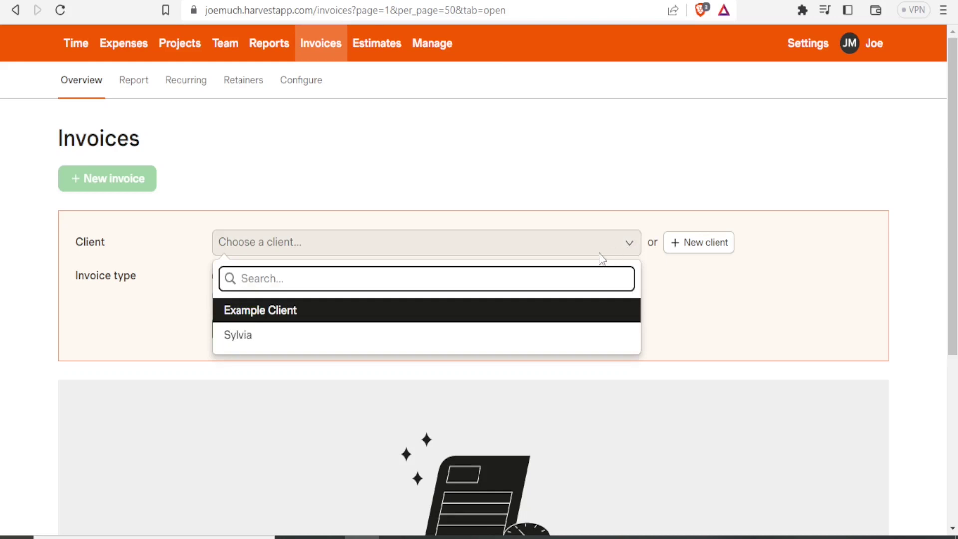
{"action": "left_click", "coordinate": [309, 346]}
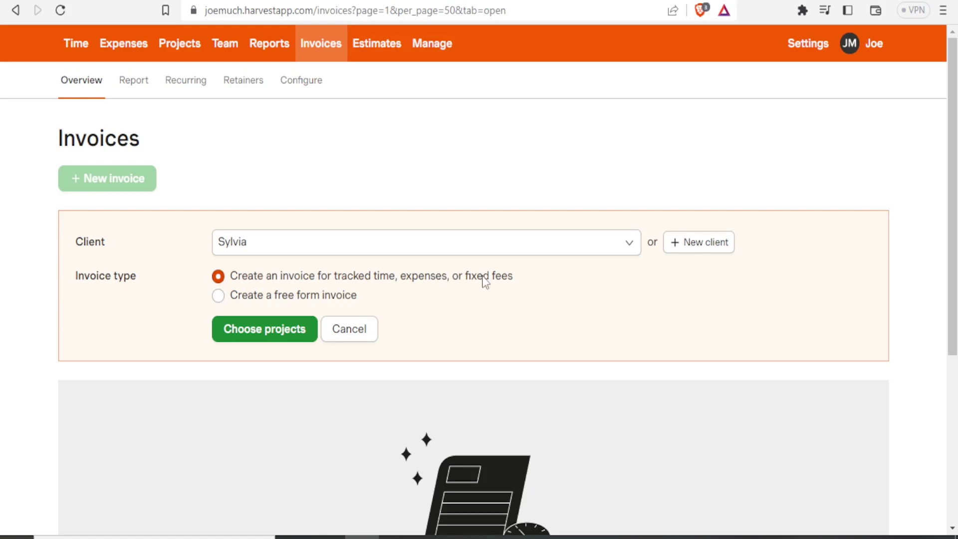
{"action": "left_click", "coordinate": [219, 297]}
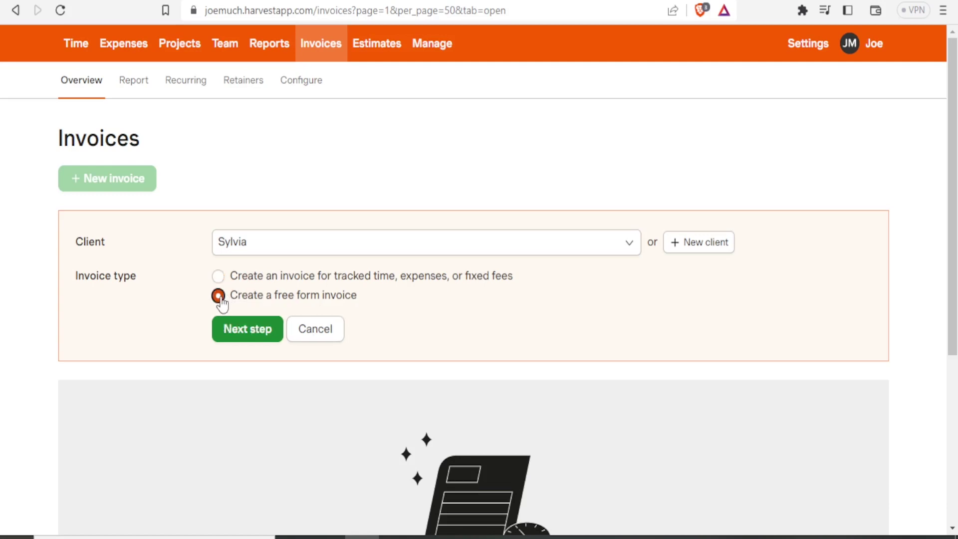
{"action": "left_click", "coordinate": [244, 334]}
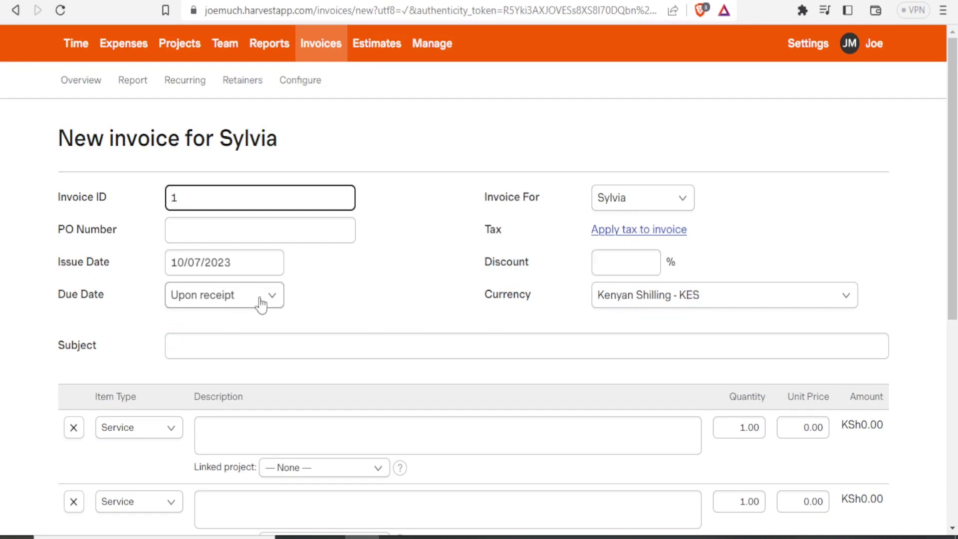
Enter subject 'hhjhbnjnj' and set line 1 to Service 'Editing' priced 40.00.
{"action": "left_click", "coordinate": [185, 347]}
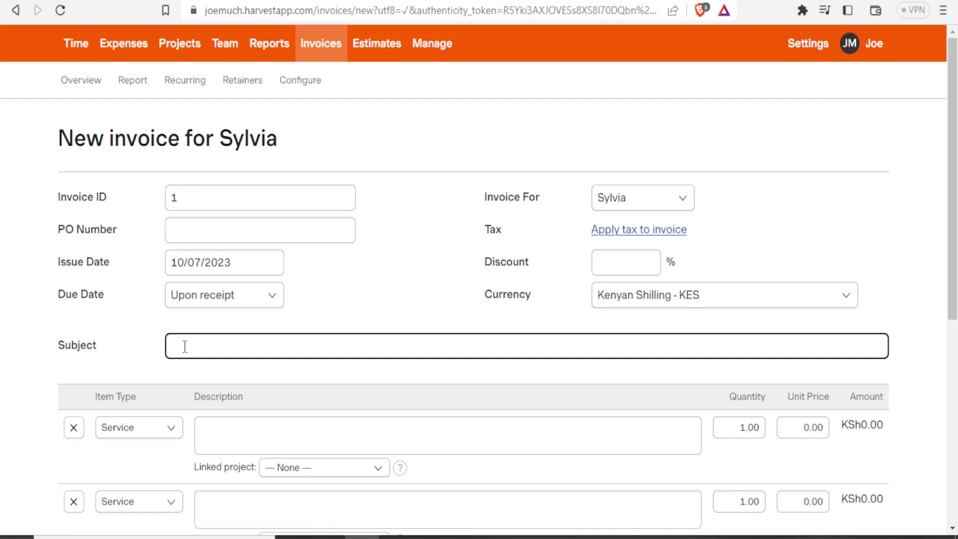
{"action": "type", "text": "hhjhbnjnj"}
{"action": "left_click_drag", "start_coordinate": [954, 114], "coordinate": [955, 227]}
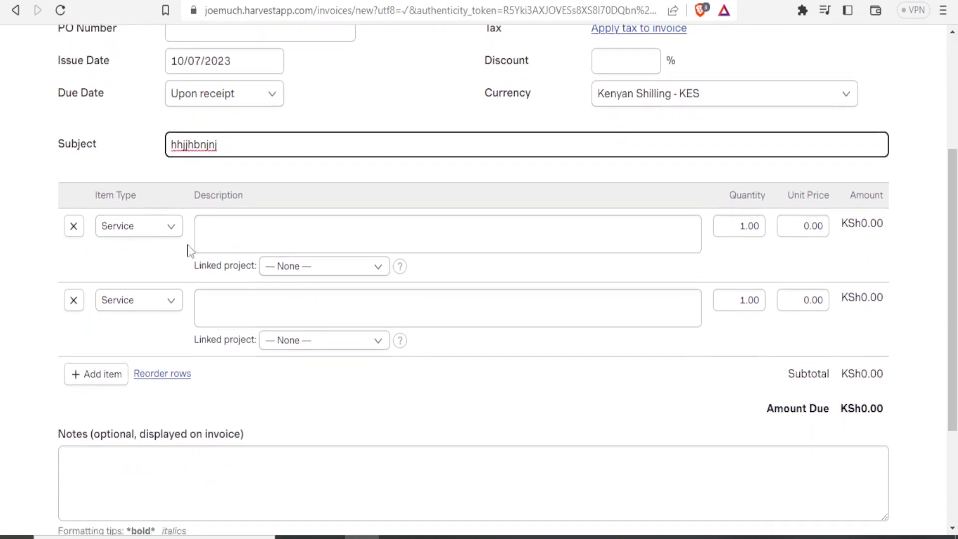
{"action": "left_click", "coordinate": [171, 233]}
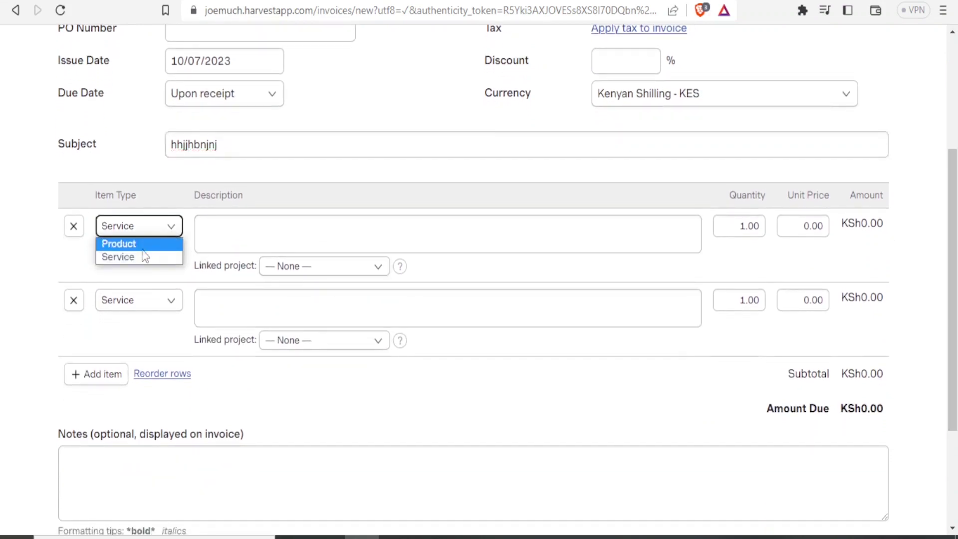
{"action": "left_click", "coordinate": [140, 256]}
{"action": "left_click", "coordinate": [170, 232]}
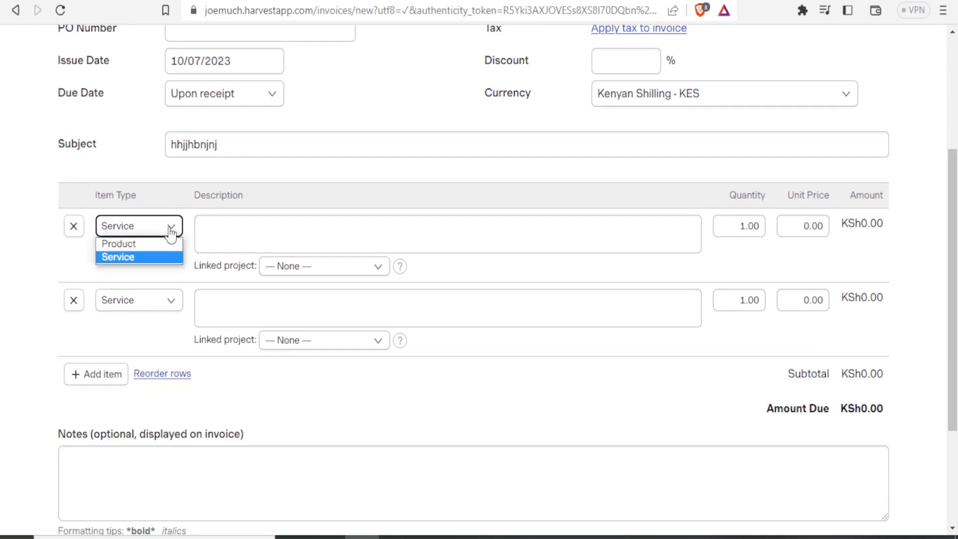
{"action": "left_click", "coordinate": [137, 244]}
{"action": "left_click", "coordinate": [172, 234]}
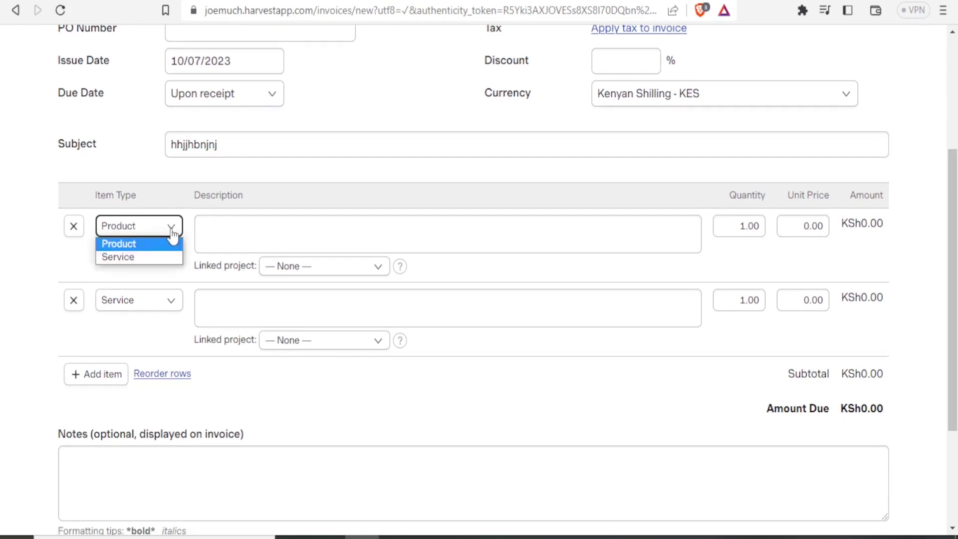
{"action": "left_click", "coordinate": [160, 258]}
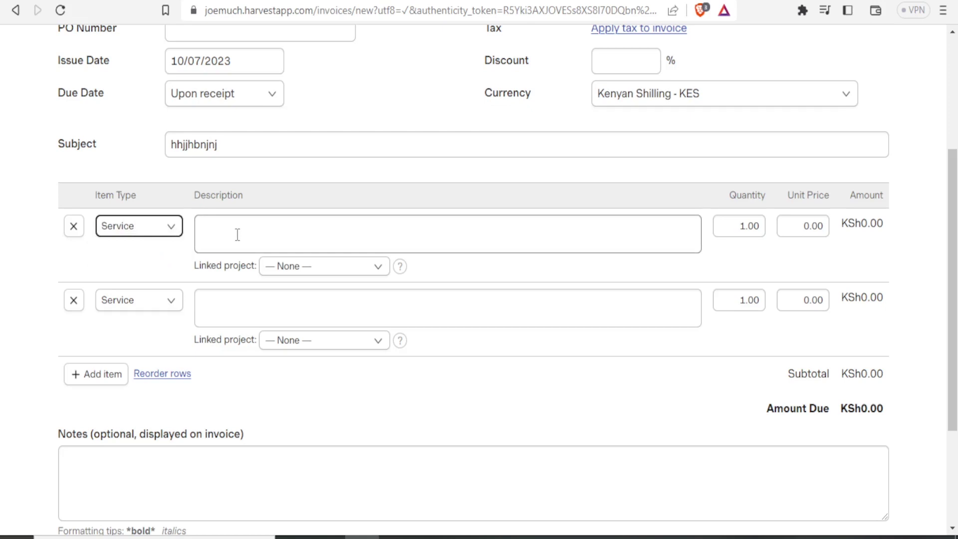
{"action": "left_click", "coordinate": [238, 235]}
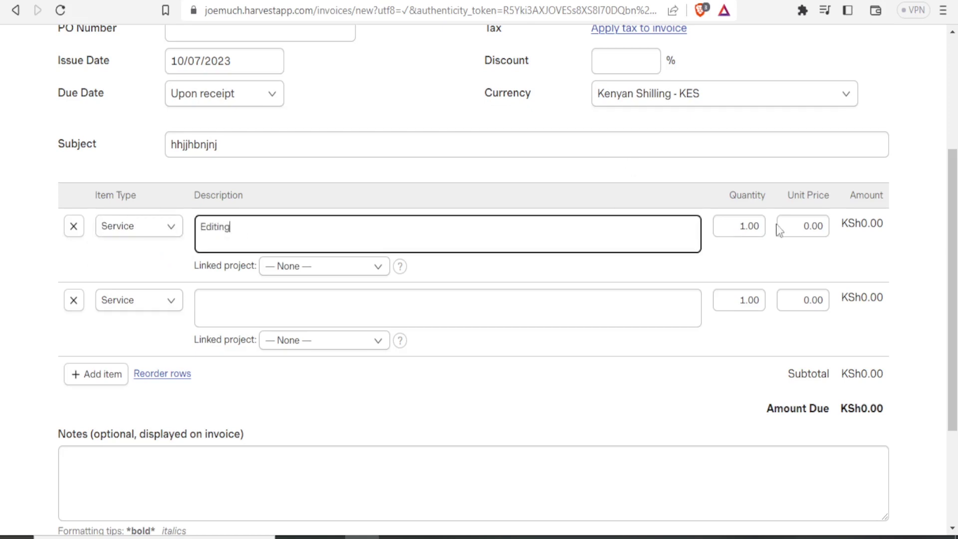
{"action": "left_click", "coordinate": [802, 226]}
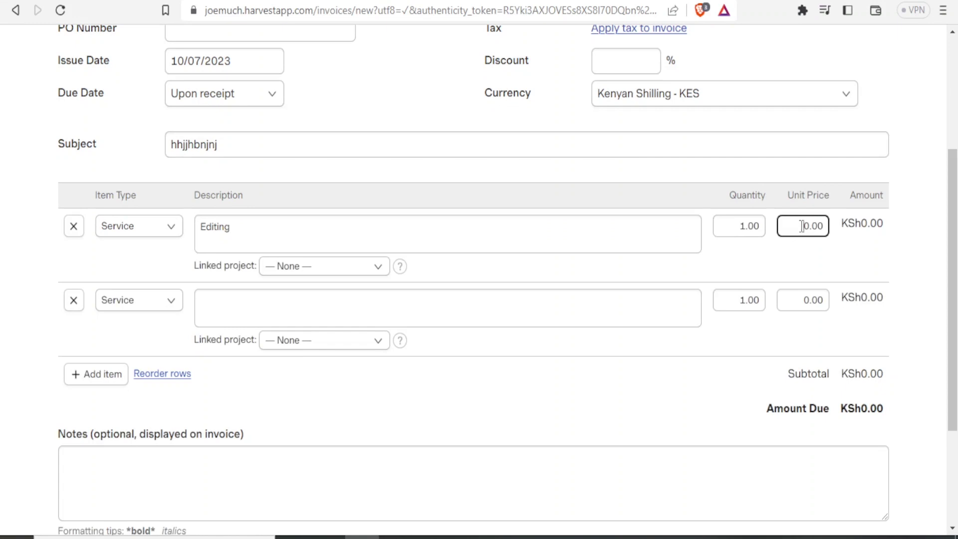
{"action": "type", "text": "4"}
Add line 2 as Service 'Revision' at 10.00 and save the KSh50.00 invoice.
{"action": "left_click", "coordinate": [173, 305]}
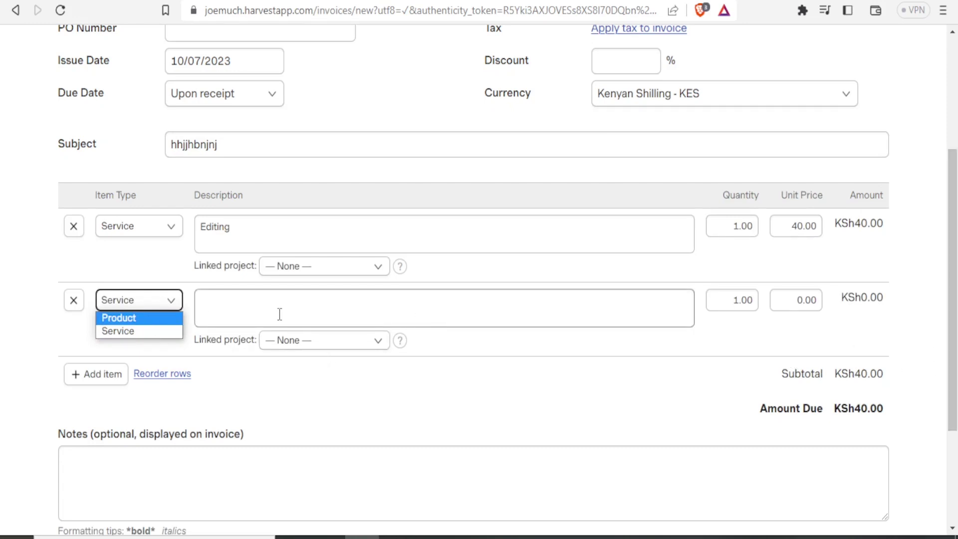
{"action": "left_click", "coordinate": [153, 333]}
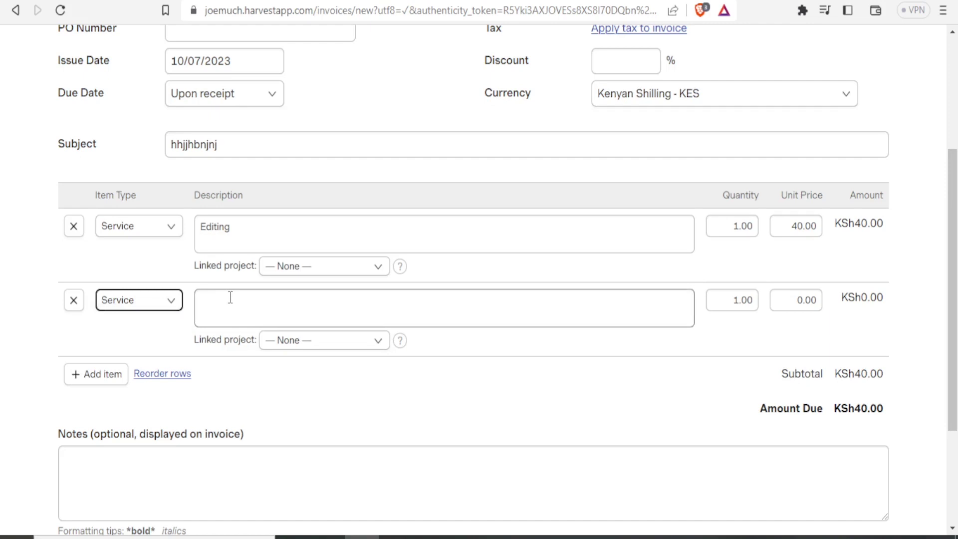
{"action": "left_click", "coordinate": [230, 297]}
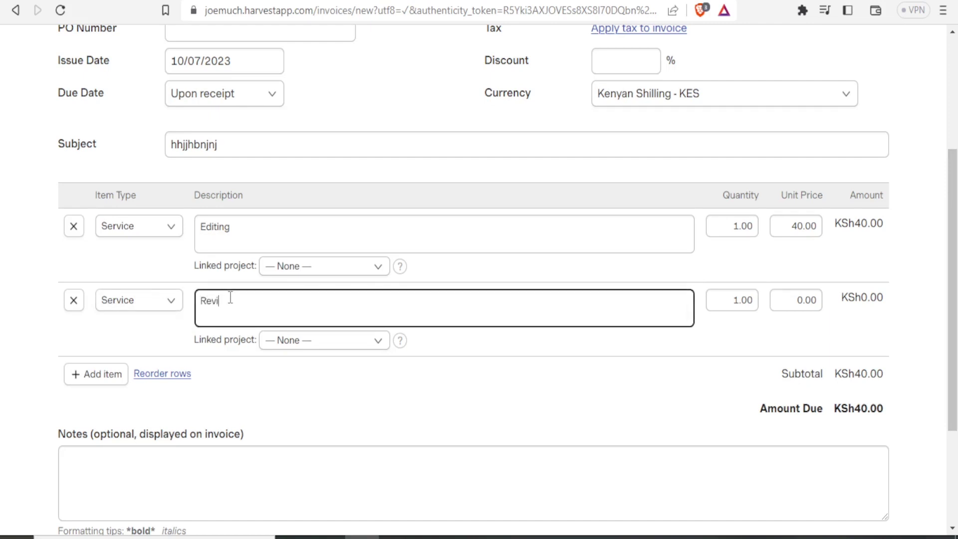
{"action": "left_click", "coordinate": [800, 300]}
{"action": "type", "text": "1"}
{"action": "left_click", "coordinate": [928, 387]}
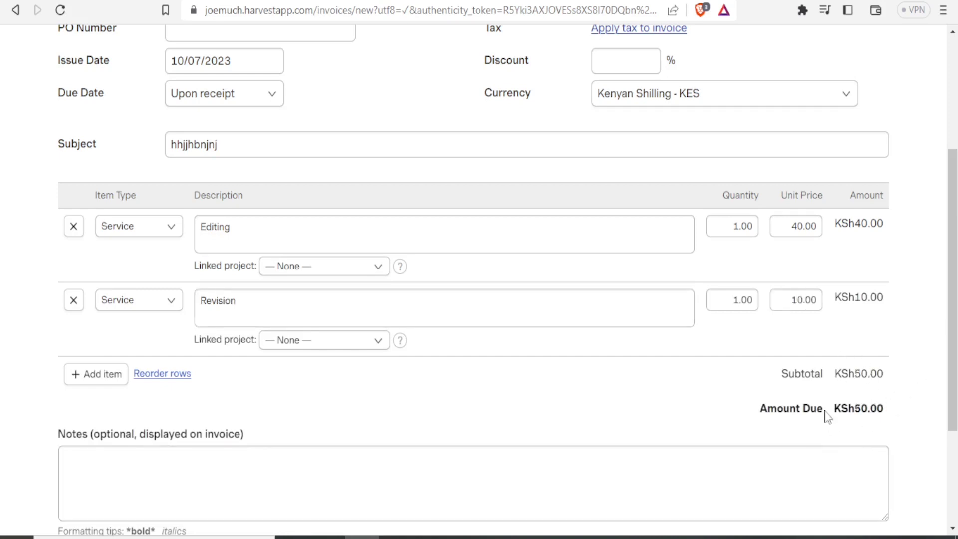
{"action": "left_click", "coordinate": [821, 451]}
{"action": "scroll", "coordinate": [915, 378], "scroll_direction": "down", "scroll_amount": 3}
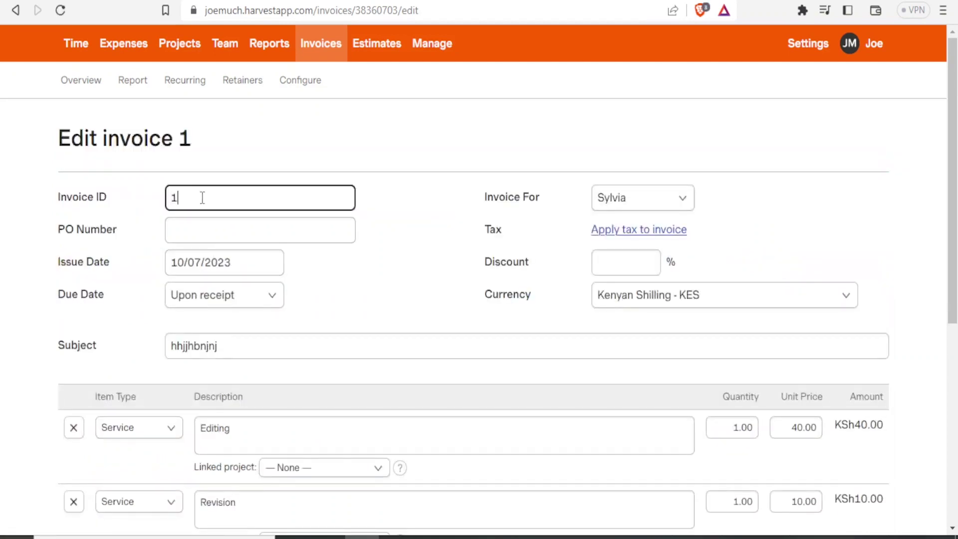
Replace Invoice ID 1 with the client-named title, update the invoice, and review the KSh50.00 draft.
{"action": "left_click_drag", "start_coordinate": [203, 198], "coordinate": [132, 206]}
{"action": "type", "text": "Sy"}
{"action": "scroll", "coordinate": [133, 205], "scroll_direction": "down", "scroll_amount": 7}
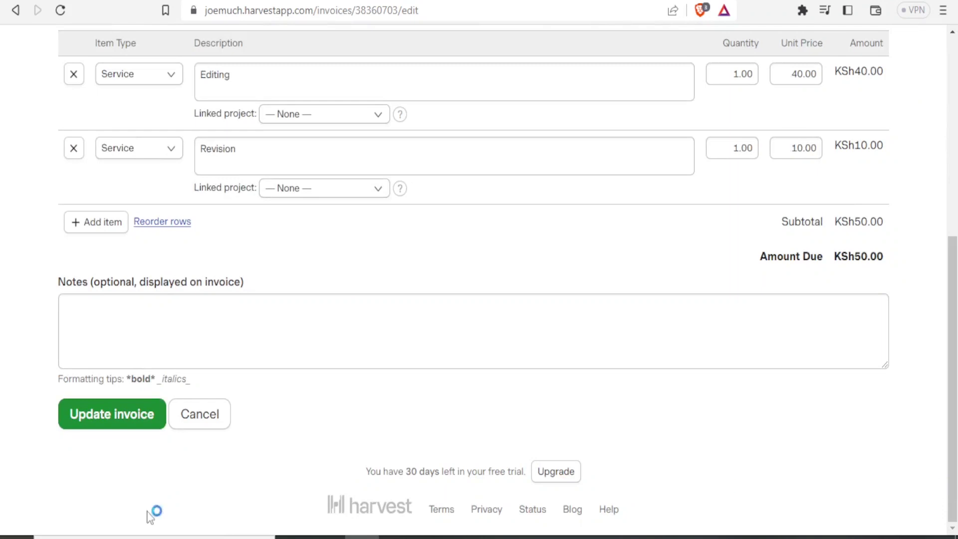
{"action": "left_click", "coordinate": [93, 414]}
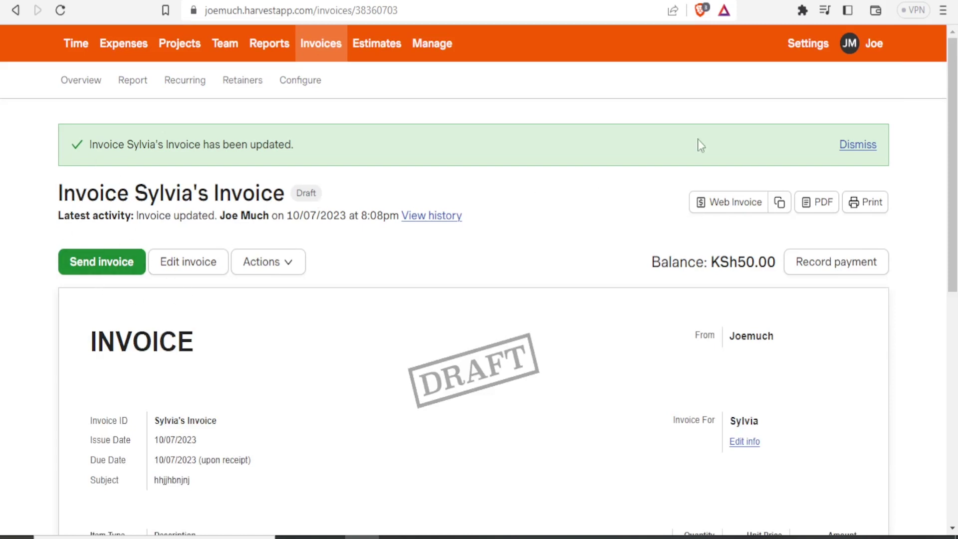
{"action": "scroll", "coordinate": [953, 191], "scroll_direction": "down", "scroll_amount": 3}
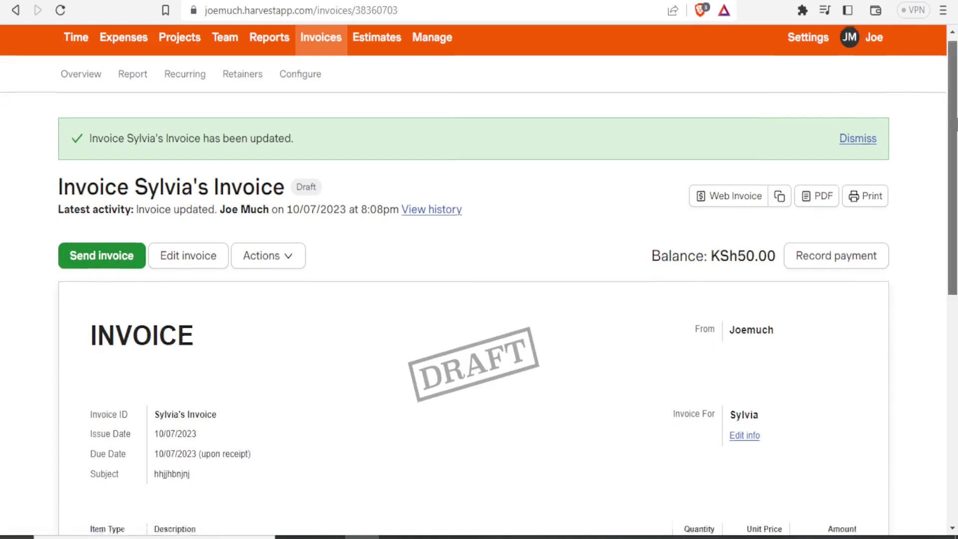
{"action": "scroll", "coordinate": [953, 191], "scroll_direction": "down", "scroll_amount": 2}
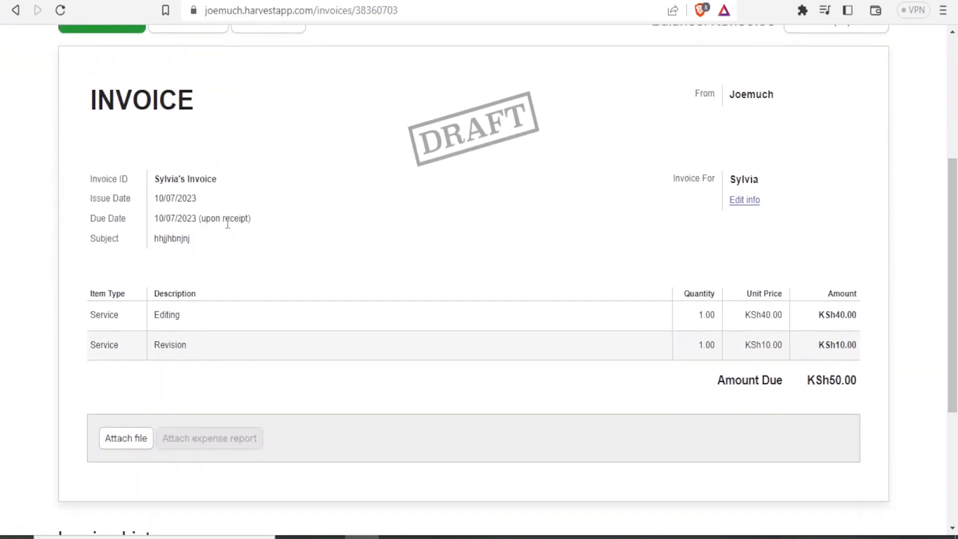